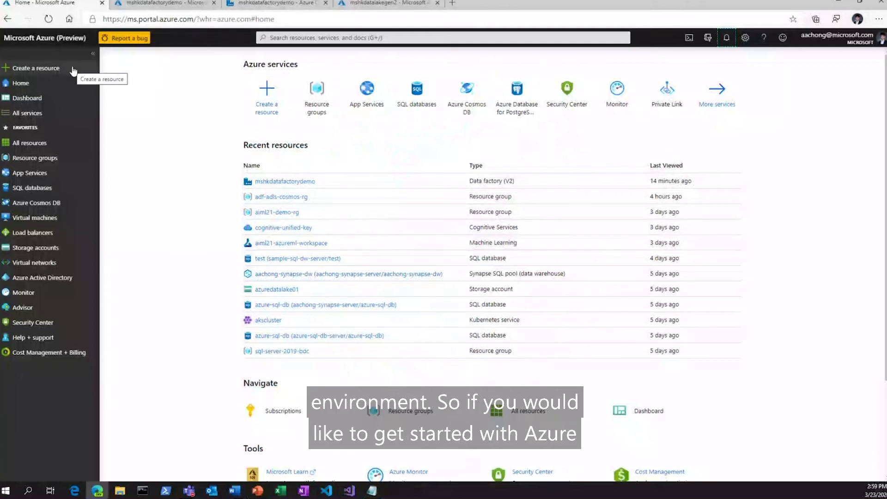
# Step: Start creating a new Data Factory resource from the marketplace search for "data factory"
pyautogui.click(73, 71)
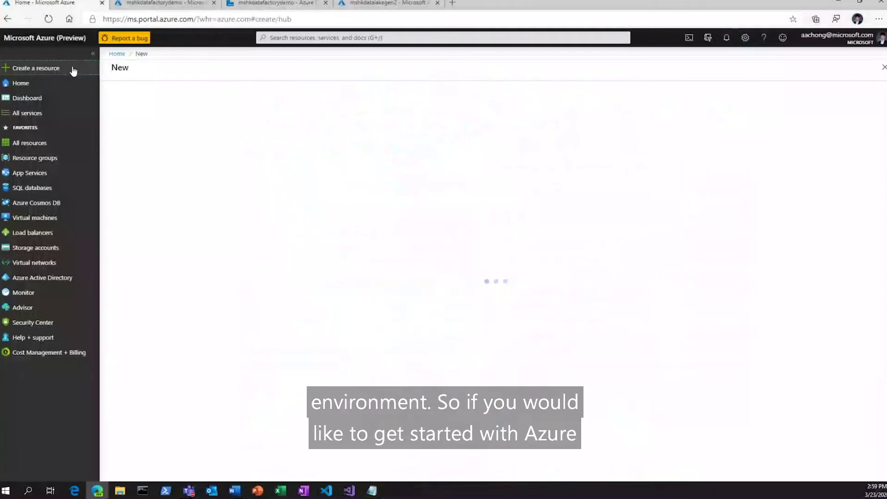
pyautogui.write('data factory')
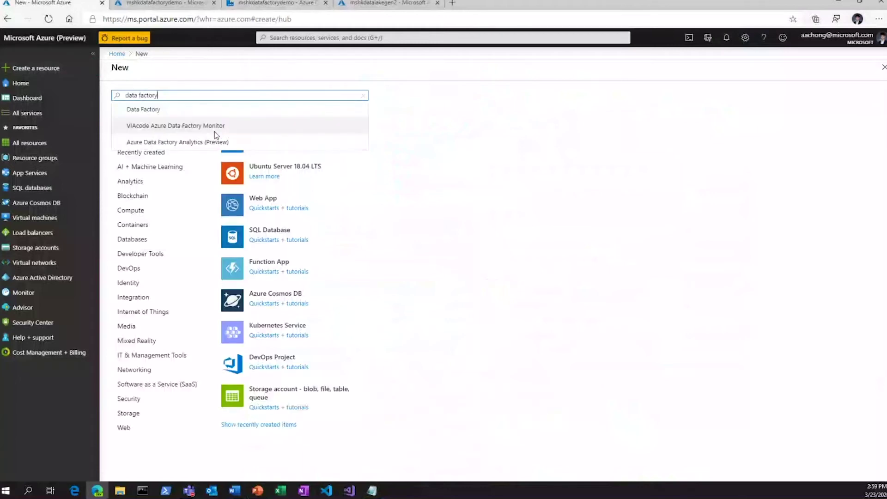
pyautogui.click(190, 116)
pyautogui.click(189, 129)
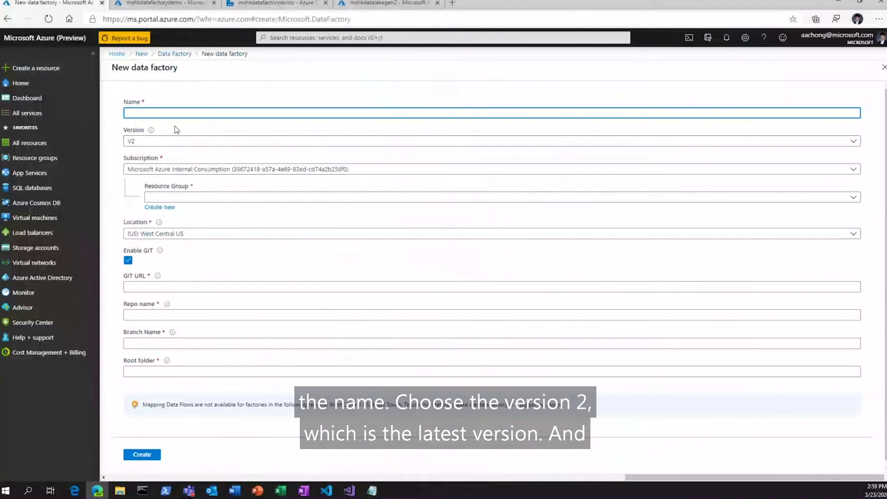
# Step: Set the new data factory's version to V2 and its location to (Asia Pacific) East Asia
pyautogui.click(215, 143)
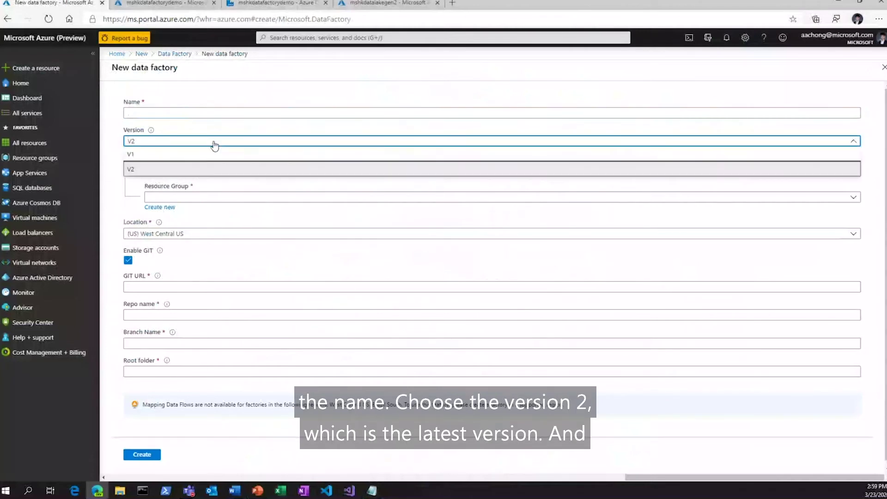
pyautogui.click(134, 169)
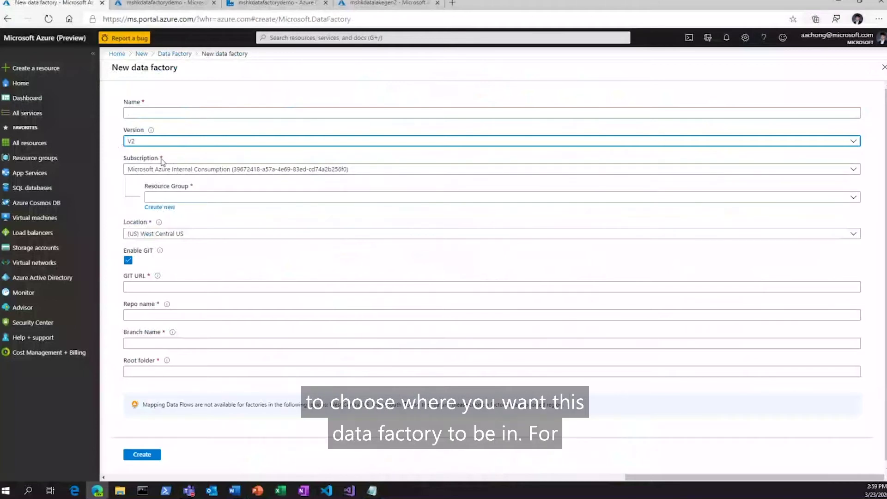
pyautogui.click(185, 234)
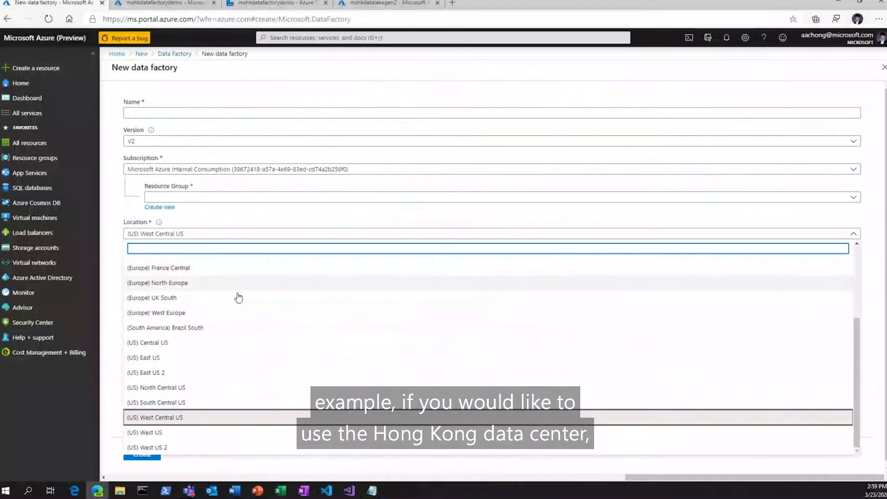
pyautogui.scroll(3, 238, 297)
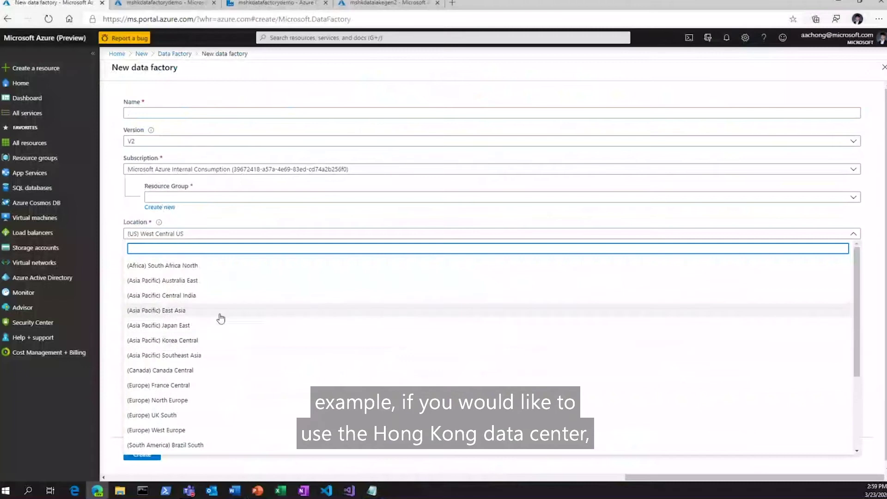
pyautogui.click(183, 311)
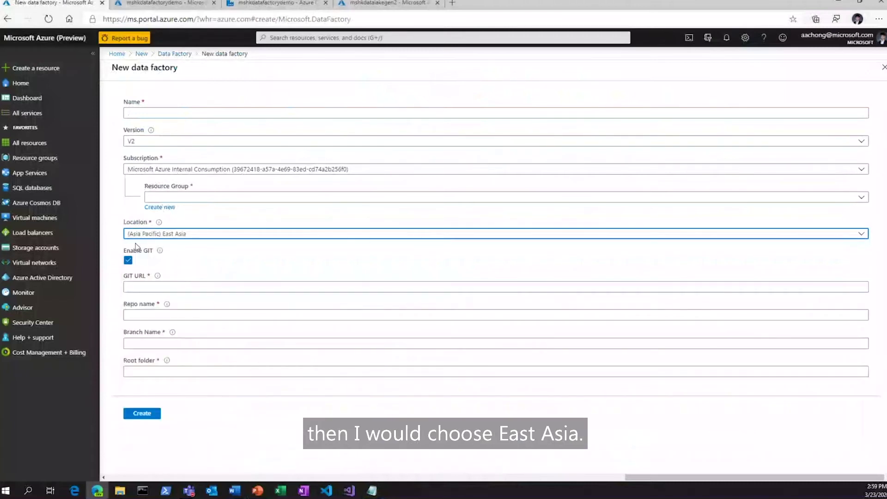
# Step: Disable GIT integration for the new data factory
pyautogui.moveTo(161, 254)
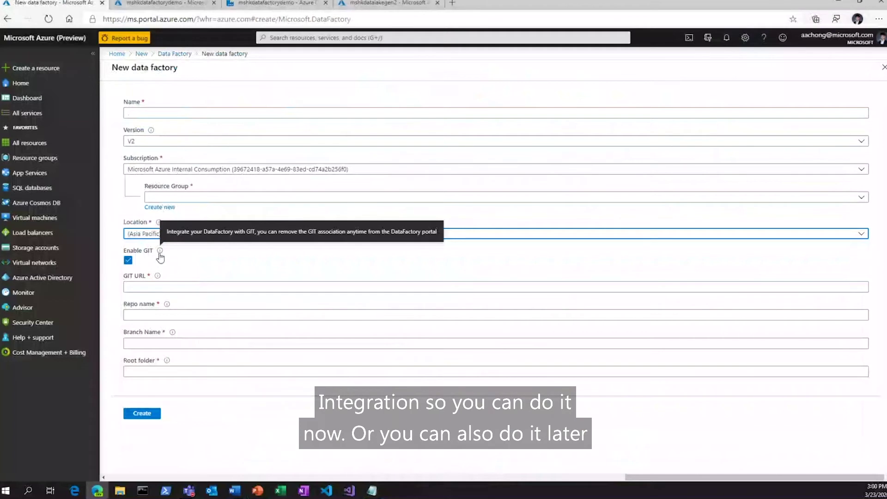
pyautogui.click(128, 260)
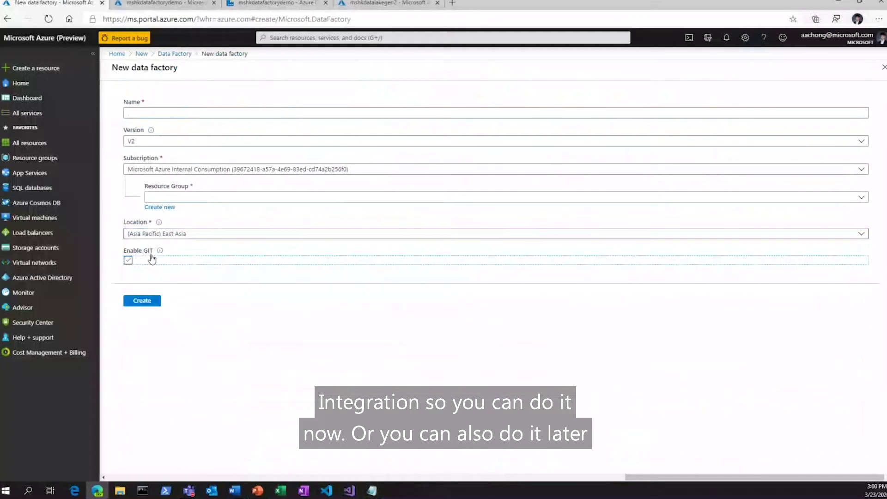
pyautogui.click(219, 275)
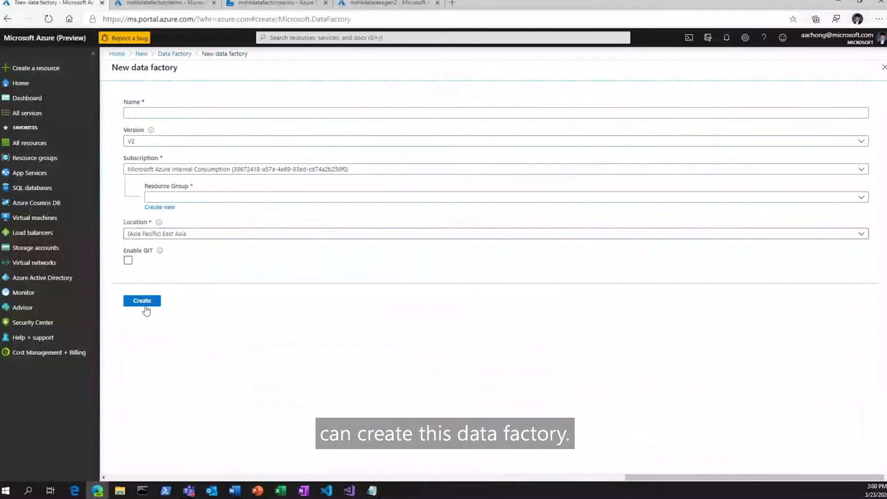
# Step: Switch to the existing mshkdatafactorydemo data factory and launch its Author & Monitor site
pyautogui.click(160, 5)
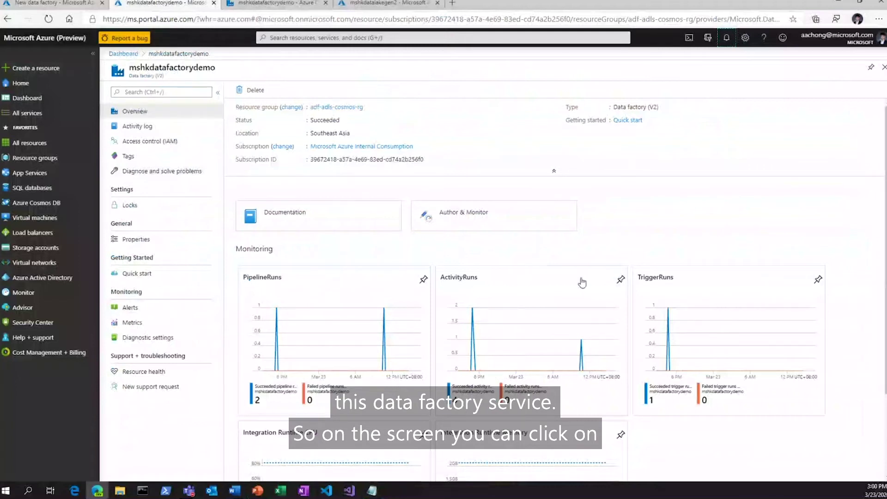
pyautogui.click(478, 230)
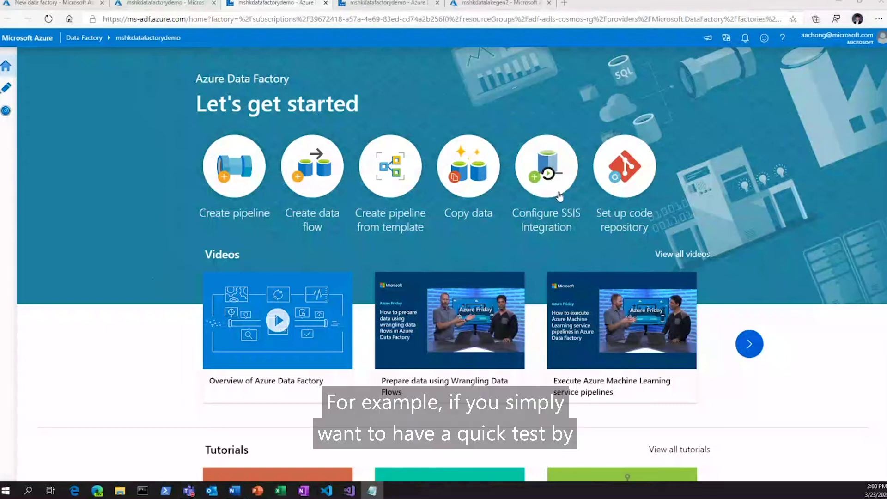
# Step: Examine the Copy data wizard, starting with its task properties
pyautogui.click(471, 174)
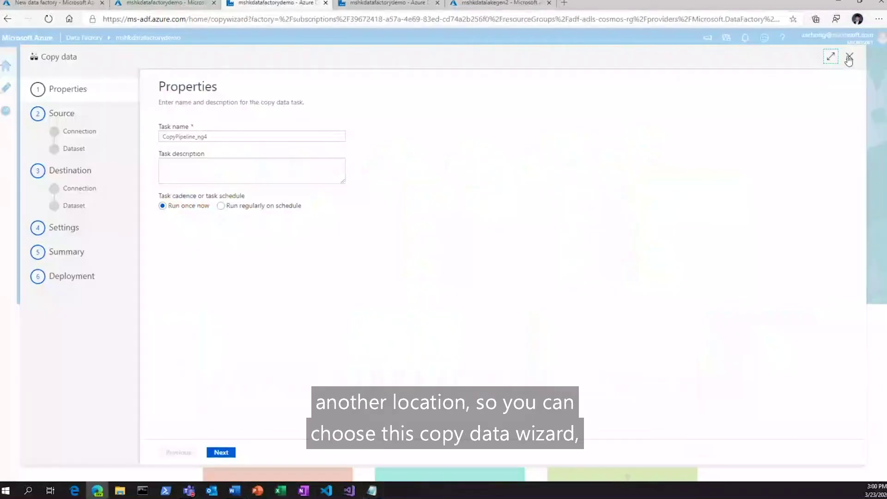
pyautogui.click(849, 57)
pyautogui.click(472, 175)
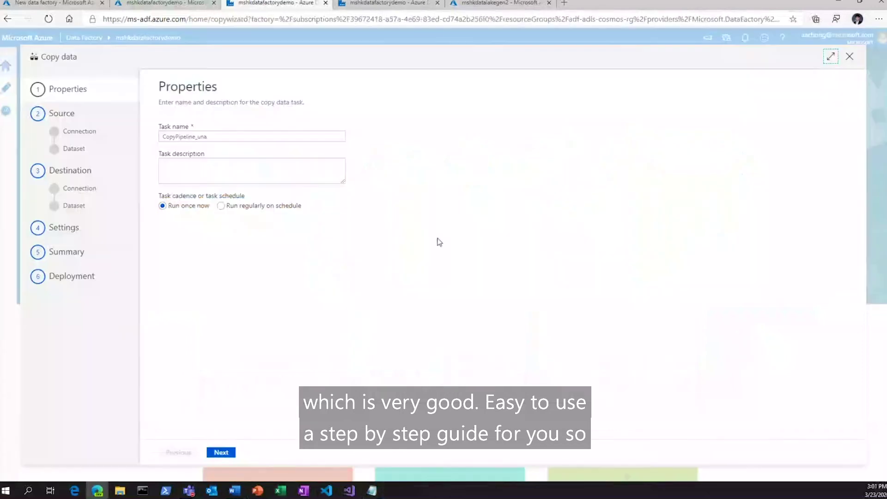
pyautogui.click(219, 452)
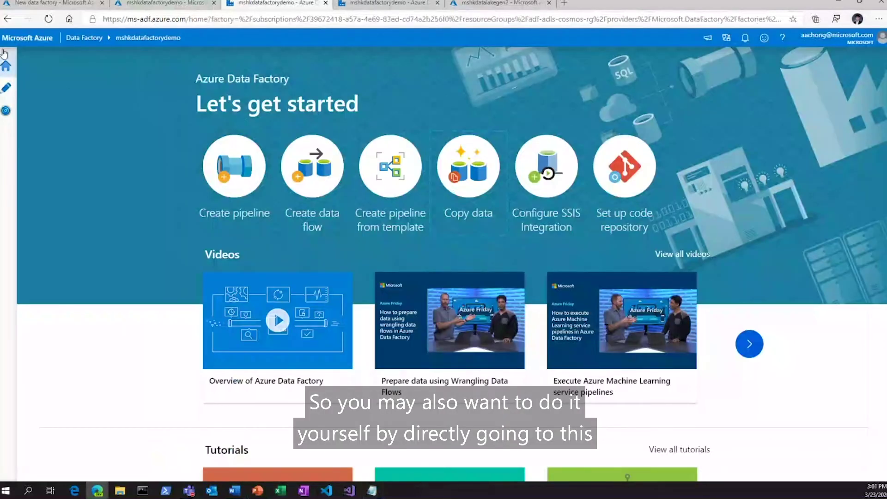
# Step: Go to the Author workspace and look through the factory's existing pipelines, datasets and data flows
pyautogui.moveTo(65, 111)
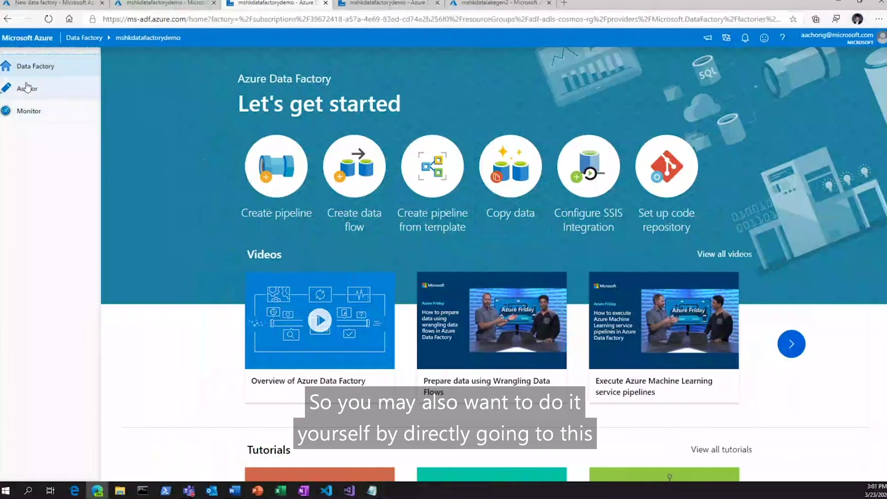
pyautogui.click(39, 91)
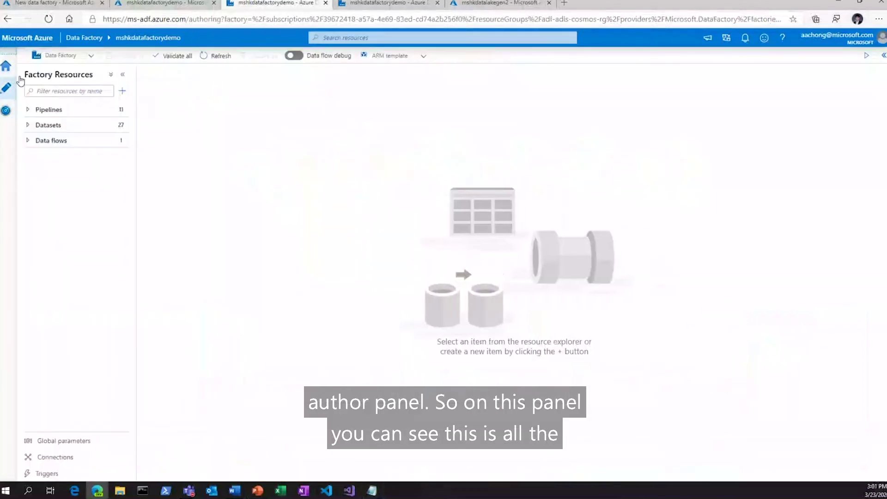
pyautogui.click(45, 110)
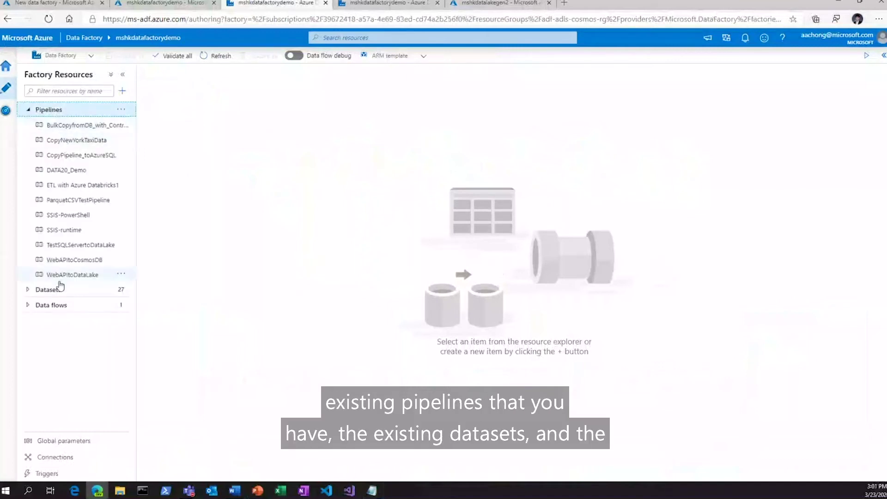
pyautogui.click(48, 290)
pyautogui.click(49, 291)
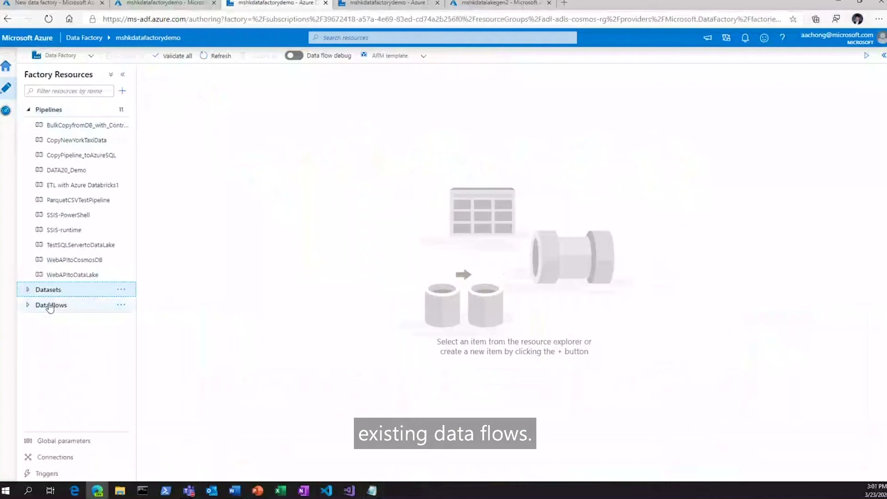
pyautogui.click(51, 305)
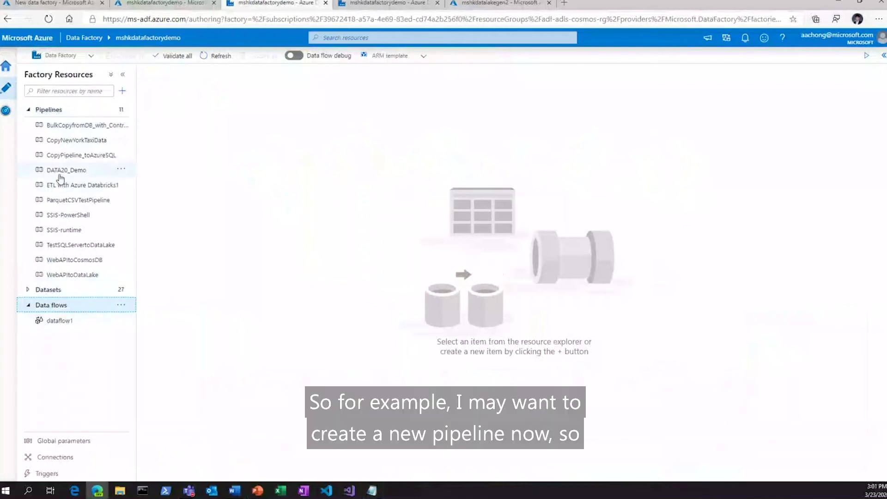
# Step: Open the pipeline template gallery and browse the available templates
pyautogui.click(123, 92)
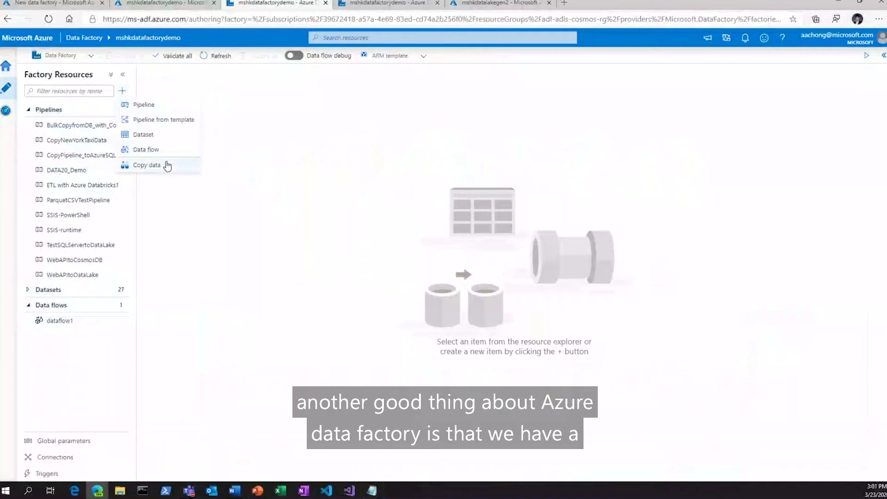
pyautogui.click(161, 121)
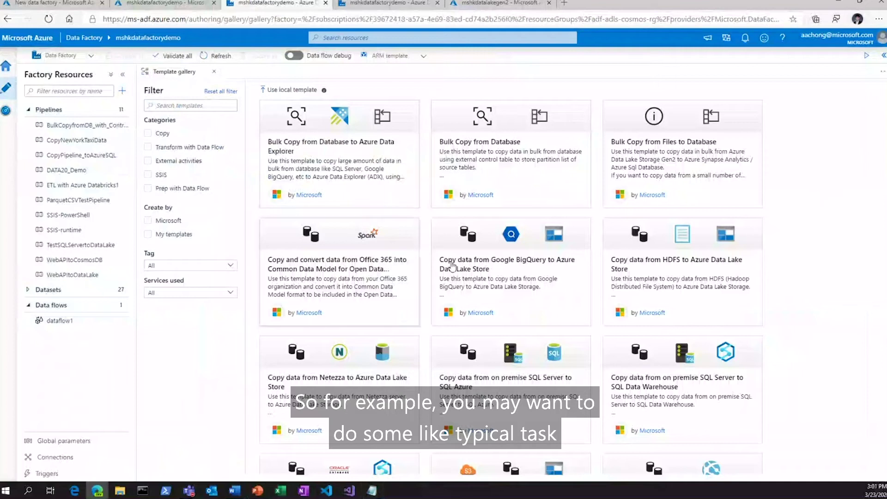
pyautogui.scroll(-6, 452, 267)
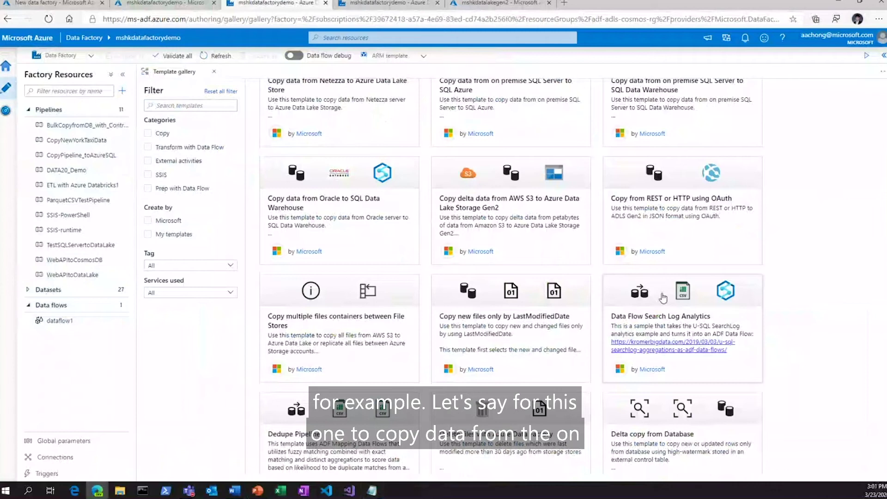
pyautogui.scroll(-5, 488, 251)
pyautogui.scroll(-5, 488, 252)
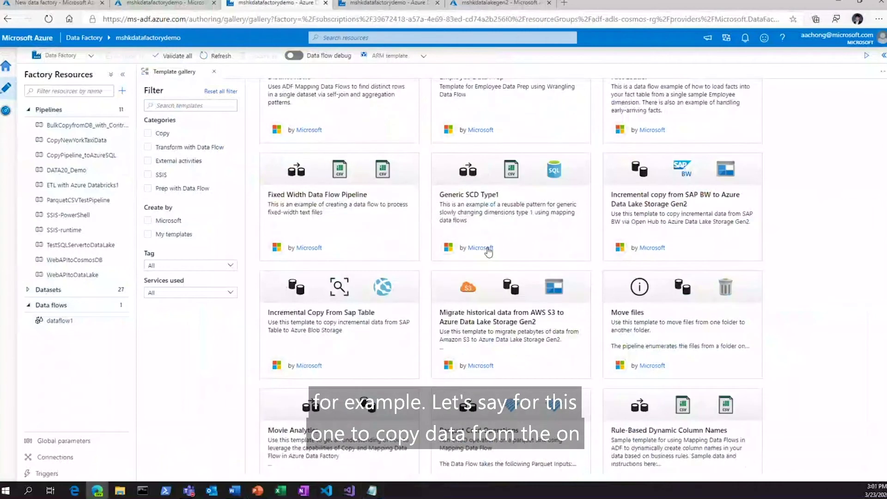
pyautogui.scroll(2, 531, 268)
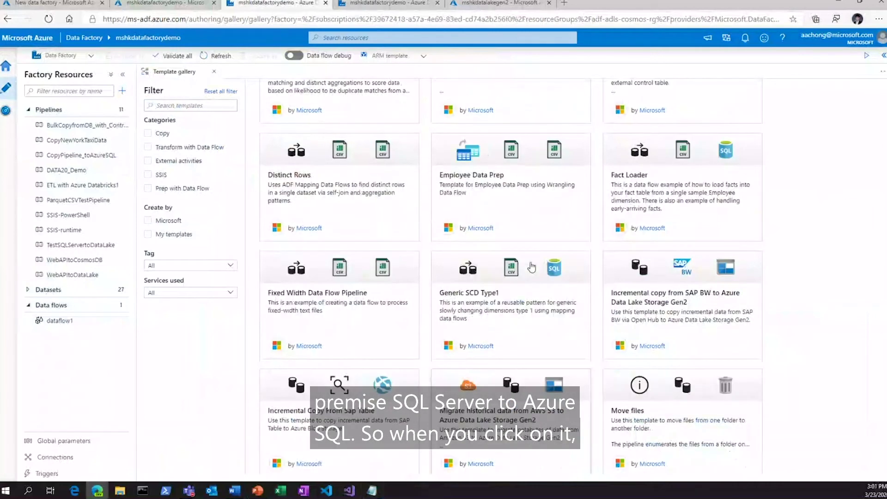
# Step: Preview the "Copy data from on premise SQL Server to SQL Azure" template, check its data source connection choices, and leave it unused
pyautogui.scroll(6, 531, 268)
pyautogui.scroll(4, 534, 271)
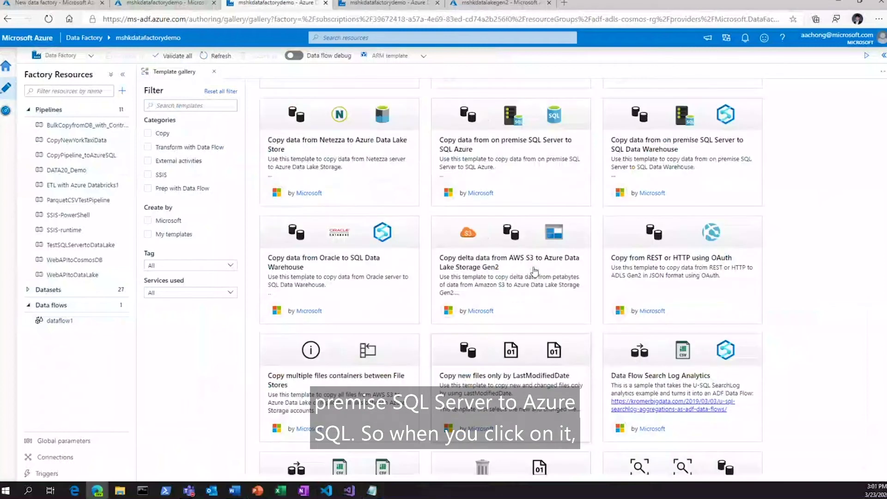
pyautogui.scroll(3, 509, 277)
pyautogui.click(509, 277)
pyautogui.click(726, 133)
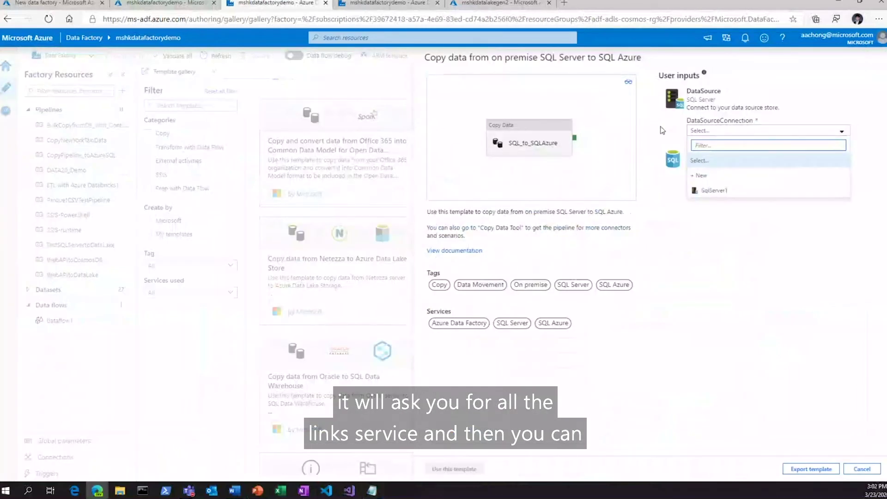
pyautogui.click(719, 130)
pyautogui.click(719, 130)
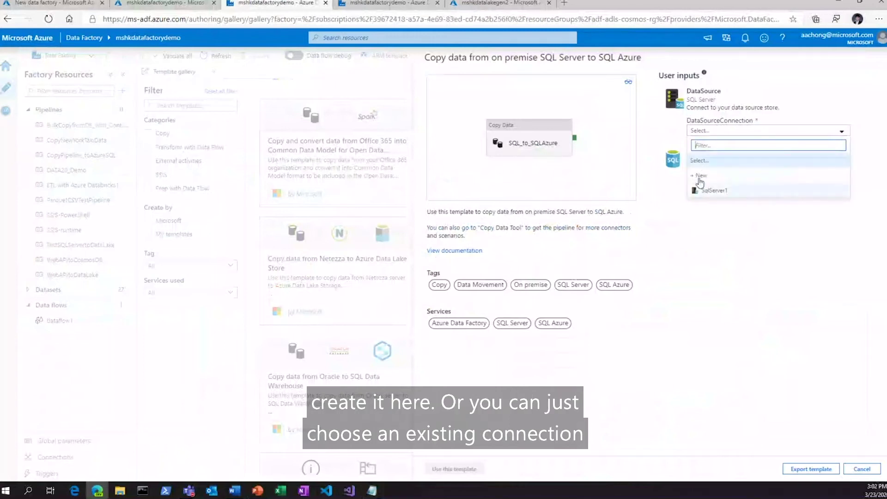
pyautogui.click(672, 141)
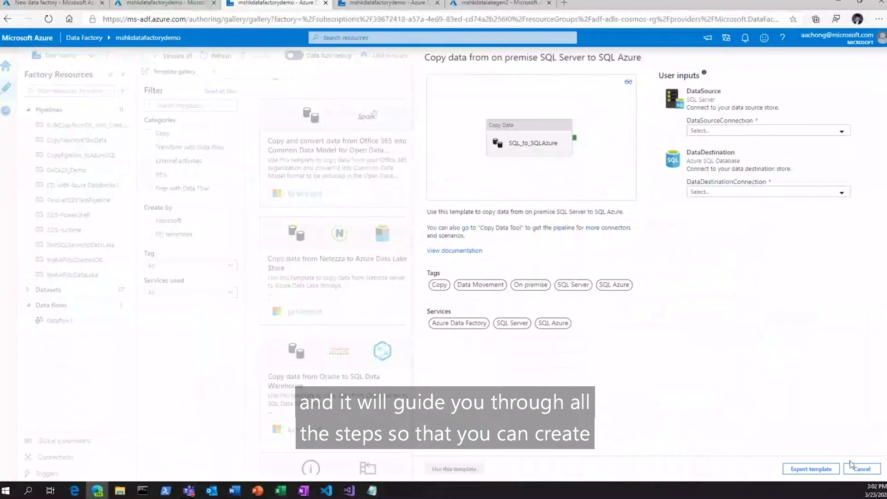
pyautogui.click(862, 468)
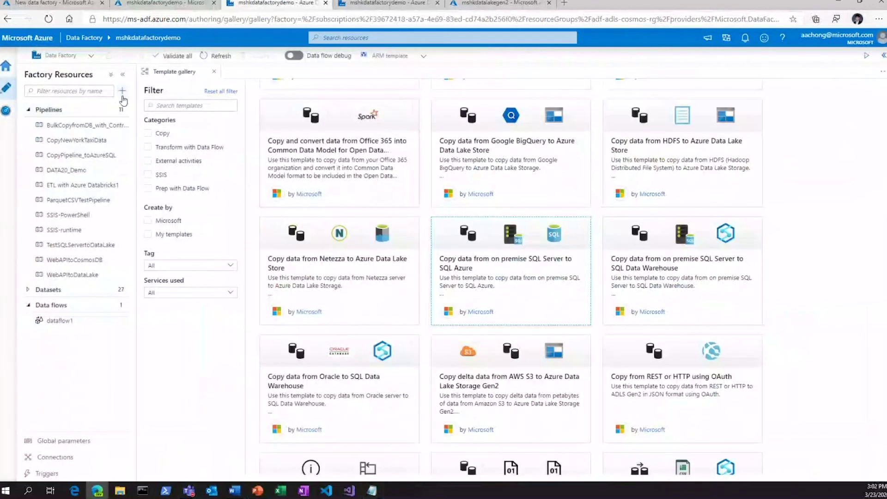
# Step: Create a new blank pipeline and expand the Move & transform activities
pyautogui.click(123, 90)
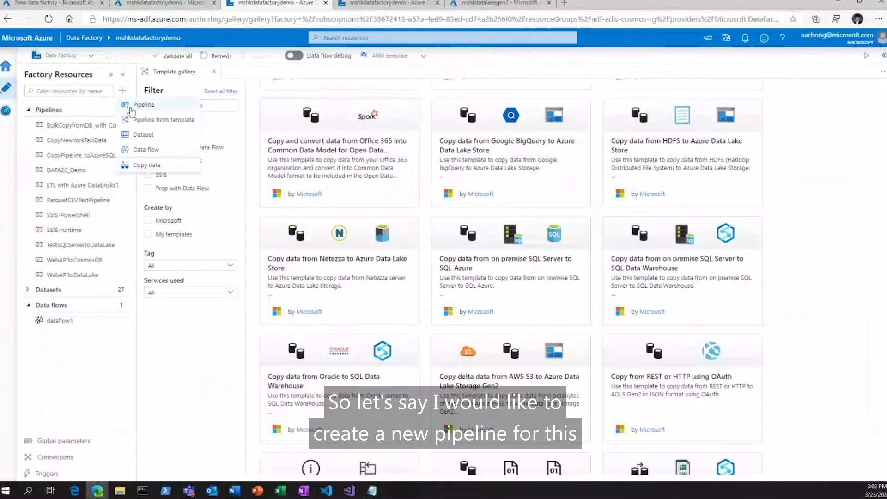
pyautogui.click(131, 105)
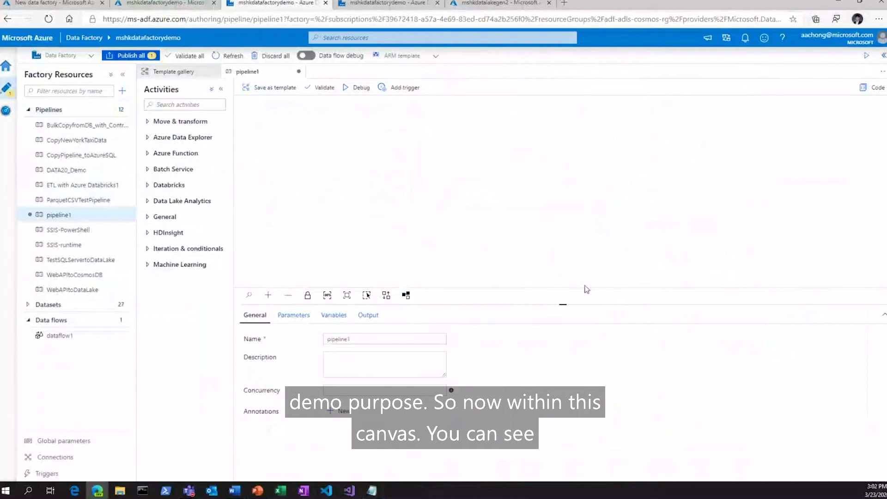
pyautogui.moveTo(567, 304); pyautogui.dragTo(565, 312)
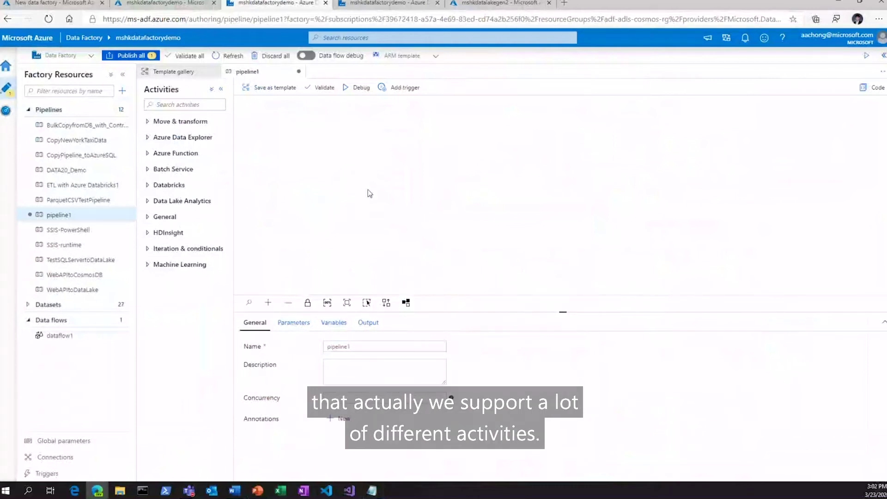
pyautogui.click(199, 125)
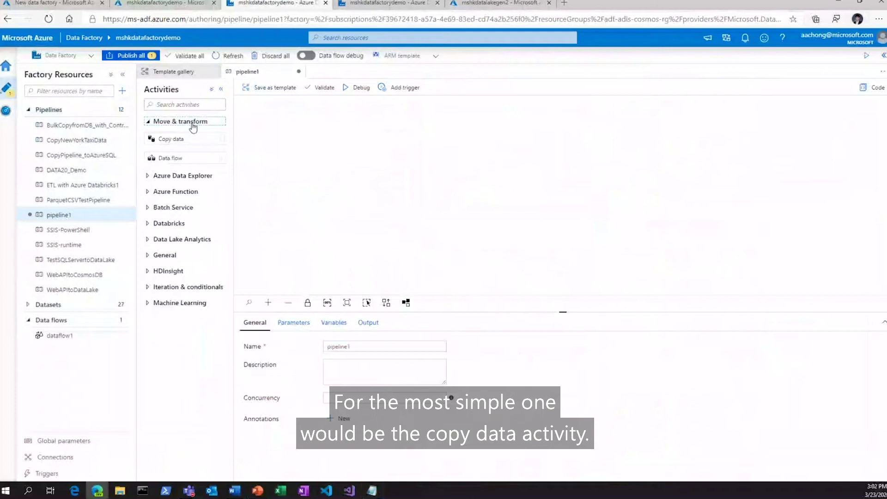
# Step: Add a Copy data activity to the pipeline canvas and collapse the Move & transform activities
pyautogui.moveTo(187, 139); pyautogui.dragTo(322, 167)
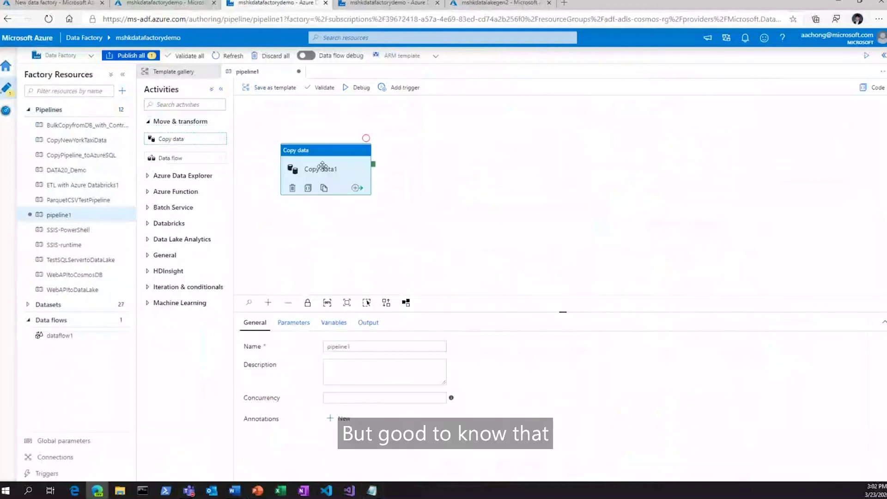
pyautogui.click(258, 198)
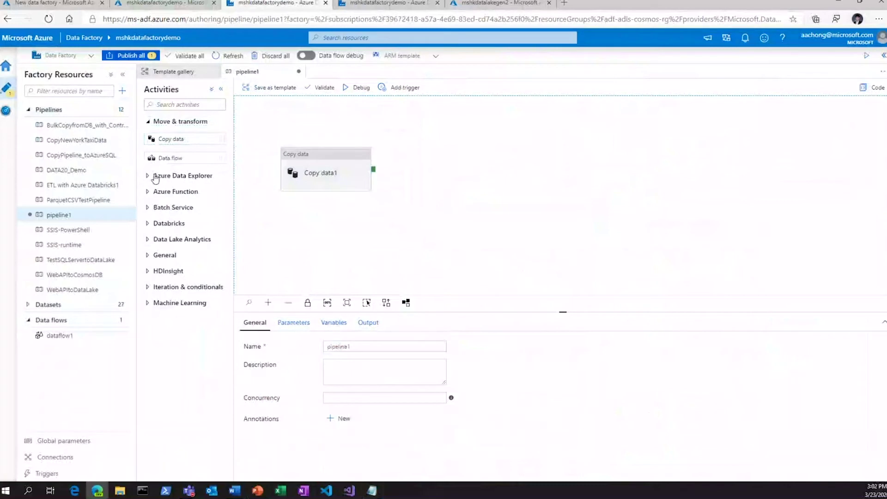
pyautogui.click(149, 122)
# Step: Look through the Azure Data Explorer, Azure Function, Databricks, HDInsight, Machine Learning and Iteration & conditionals activities, collapsing each group again
pyautogui.click(151, 137)
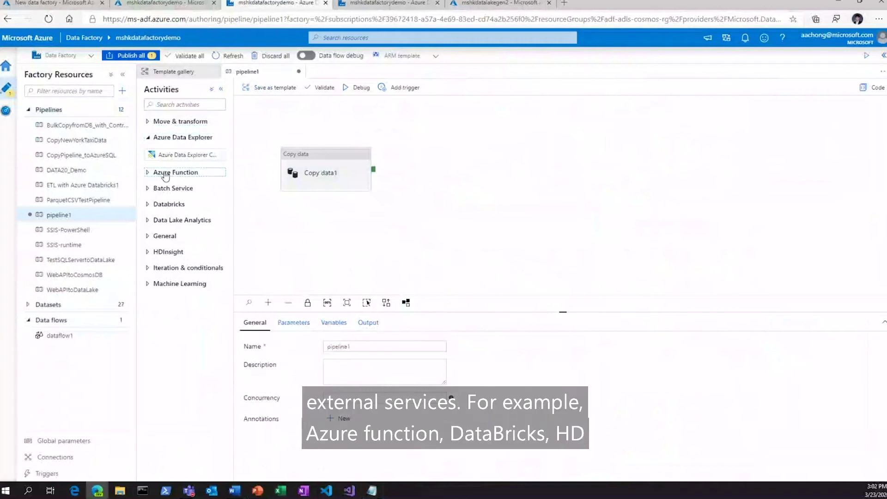
pyautogui.click(198, 172)
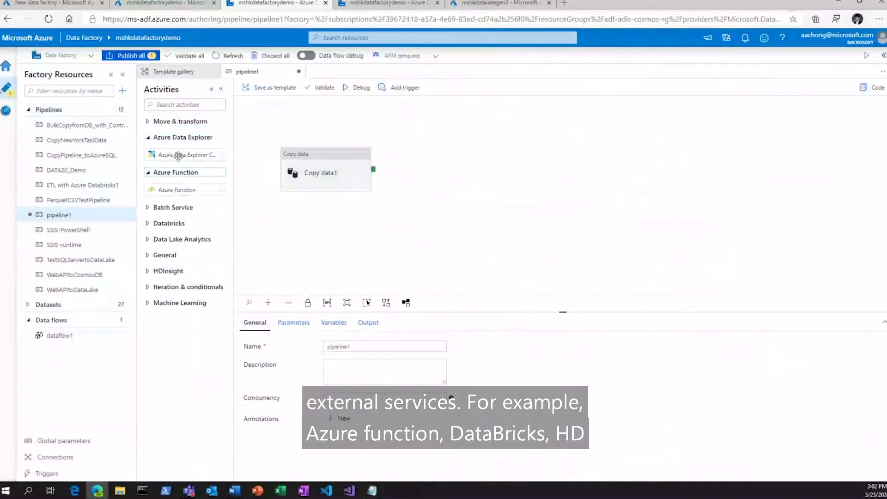
pyautogui.click(174, 223)
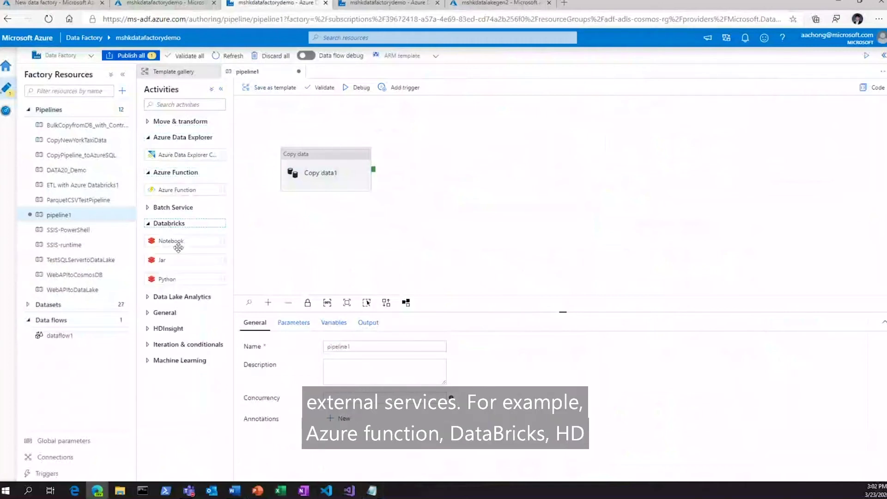
pyautogui.click(177, 331)
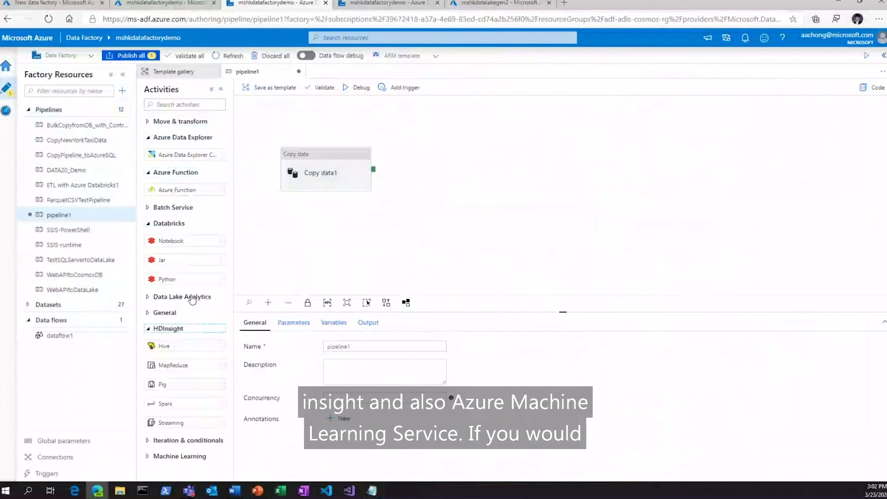
pyautogui.click(175, 329)
pyautogui.click(173, 361)
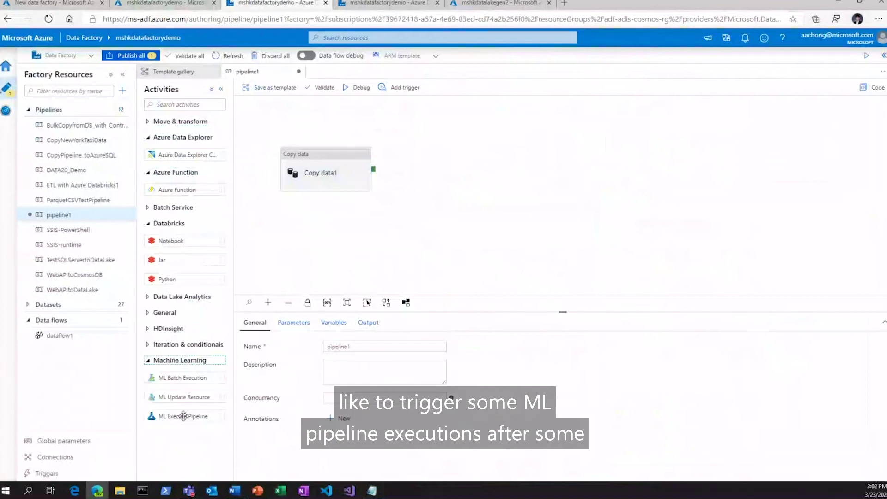
pyautogui.click(178, 361)
pyautogui.click(169, 223)
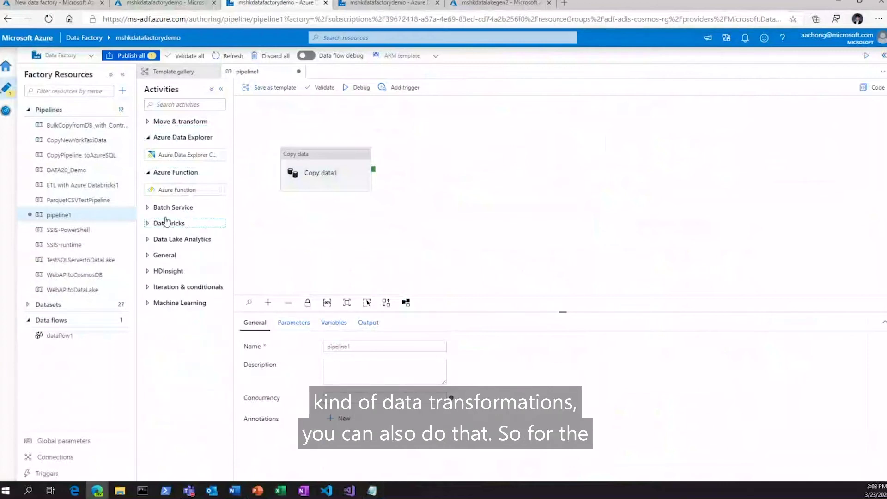
pyautogui.click(178, 172)
pyautogui.click(180, 137)
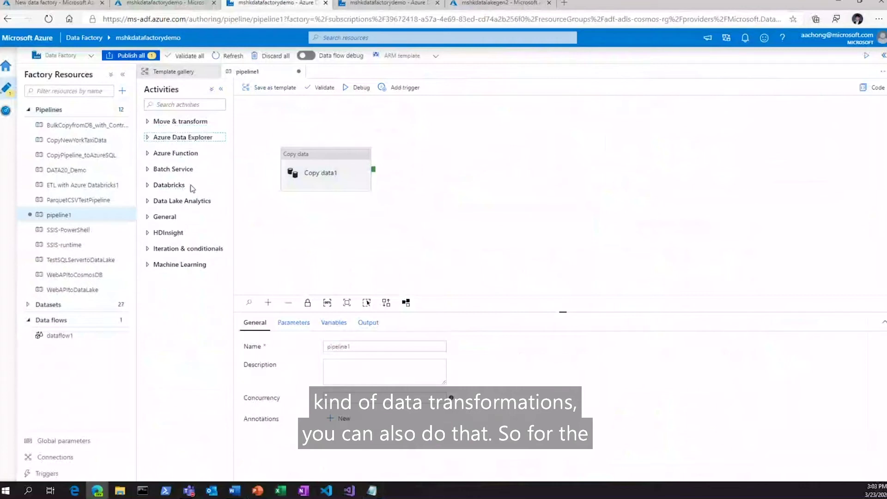
pyautogui.click(172, 249)
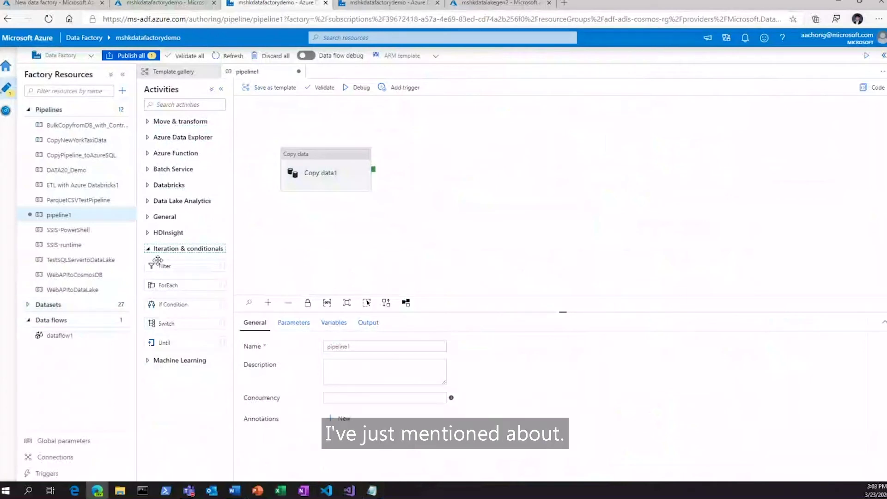
pyautogui.click(148, 249)
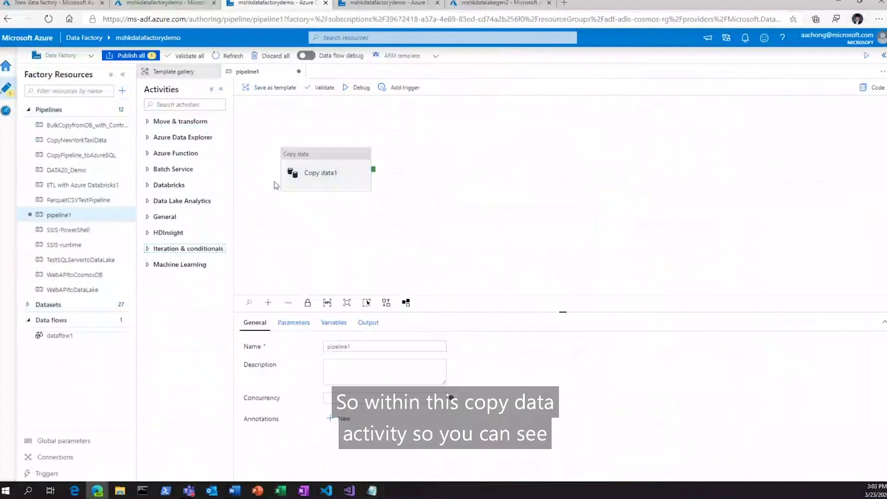
# Step: Start a new source dataset for the Copy data activity and look through the available data stores
pyautogui.click(349, 167)
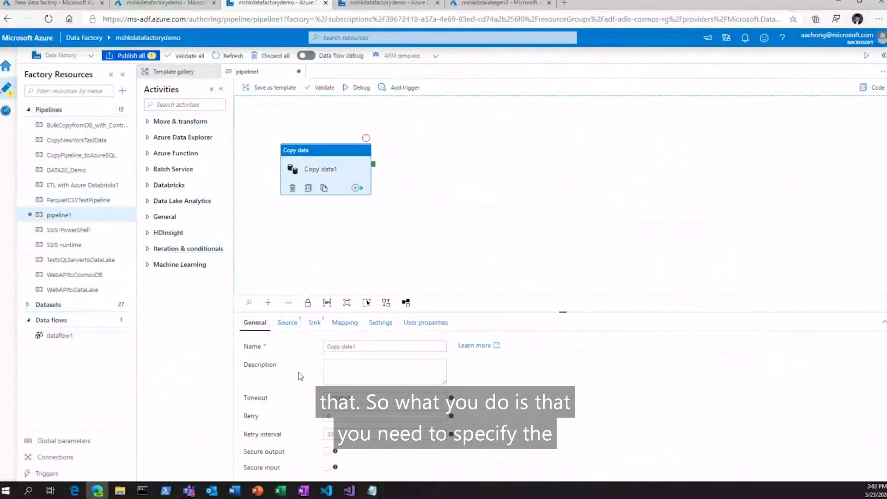
pyautogui.click(288, 323)
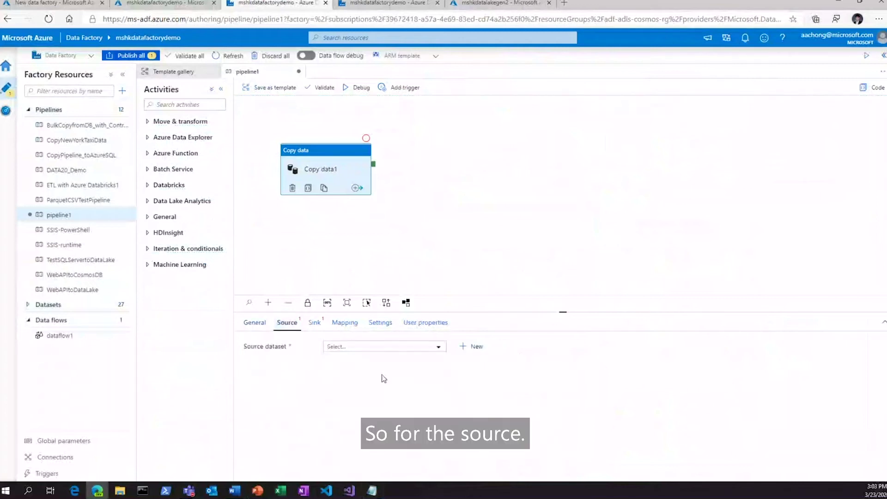
pyautogui.click(471, 347)
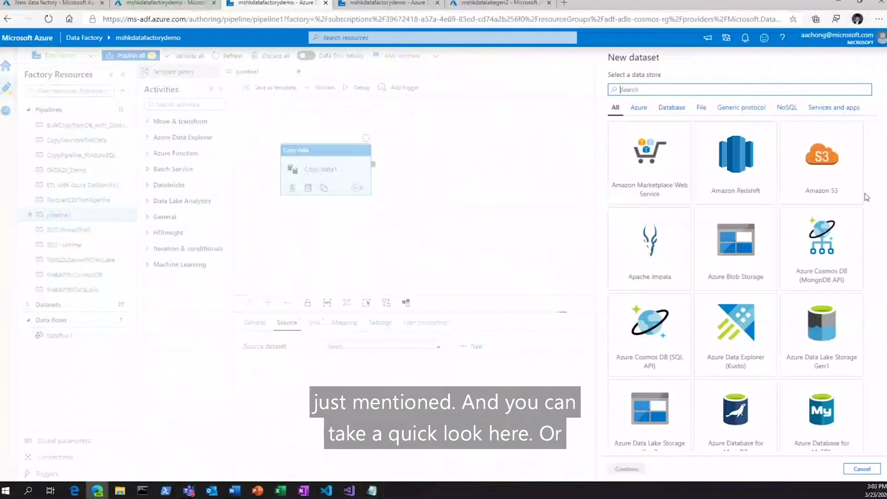
pyautogui.scroll(-20, 866, 197)
pyautogui.scroll(-15, 867, 199)
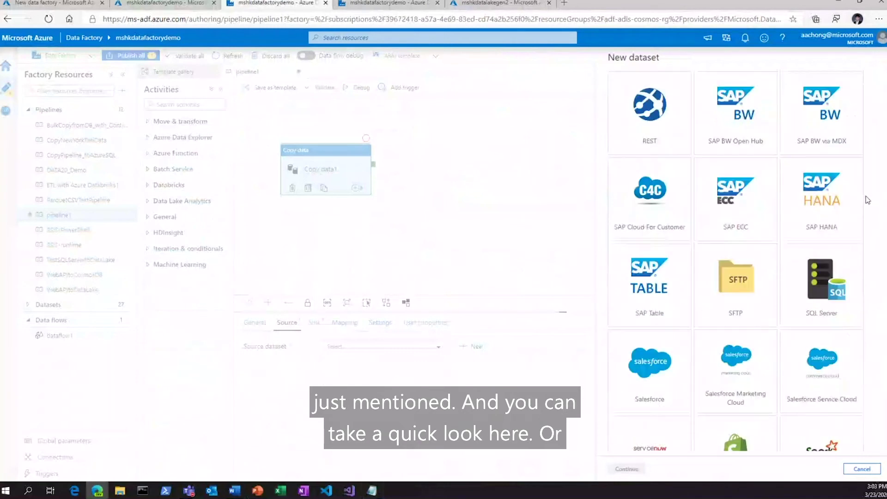
pyautogui.scroll(20, 822, 246)
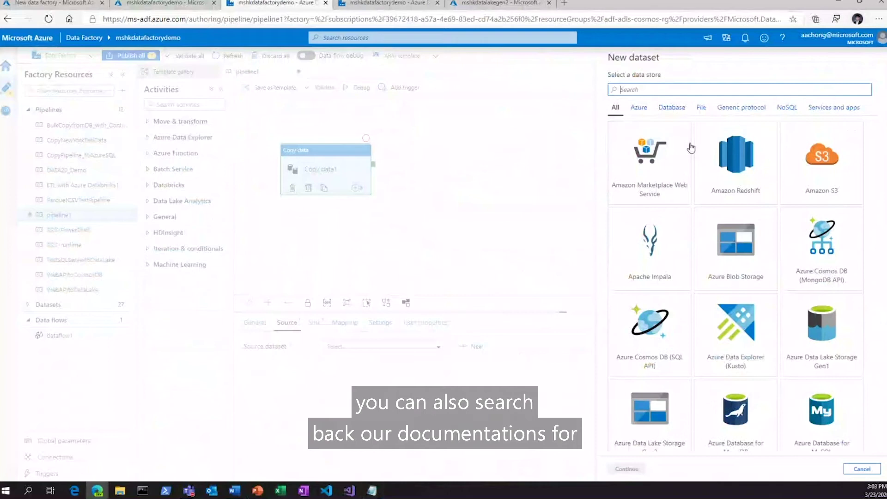
# Step: Find the HTTP data store for the source dataset and choose DelimitedText as its format
pyautogui.click(644, 88)
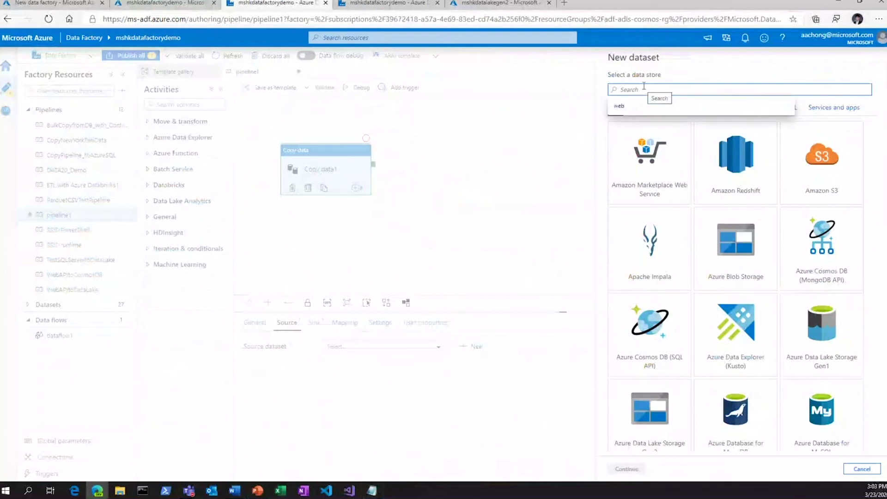
pyautogui.write('http')
pyautogui.click(673, 147)
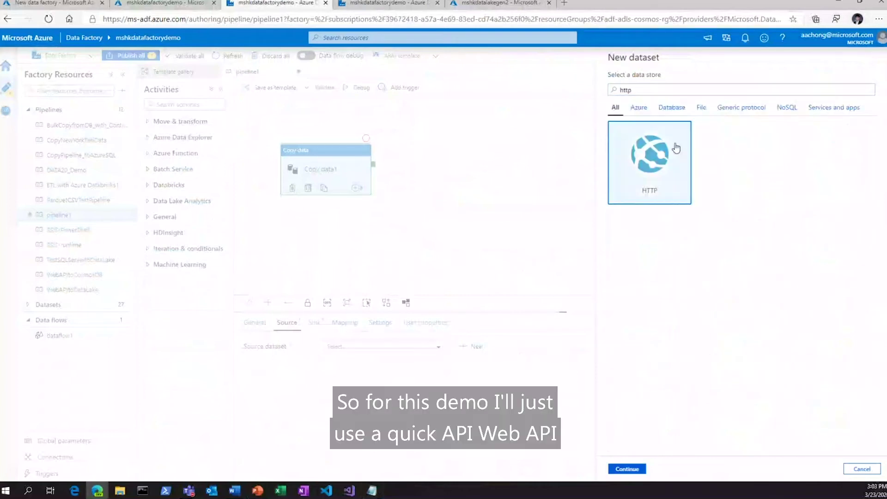
pyautogui.click(627, 469)
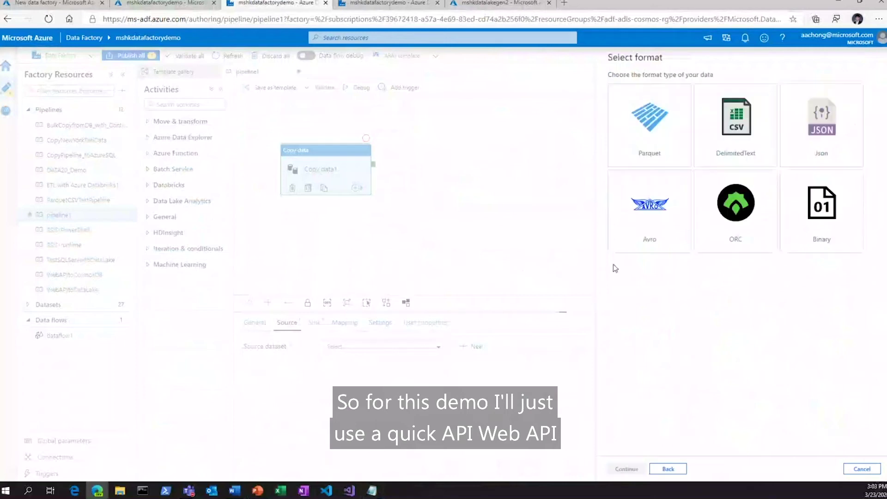
pyautogui.click(745, 135)
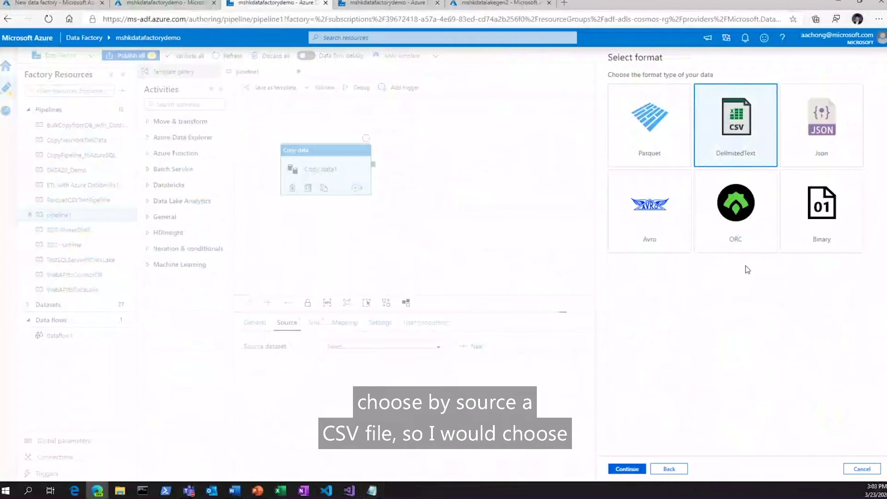
pyautogui.click(628, 469)
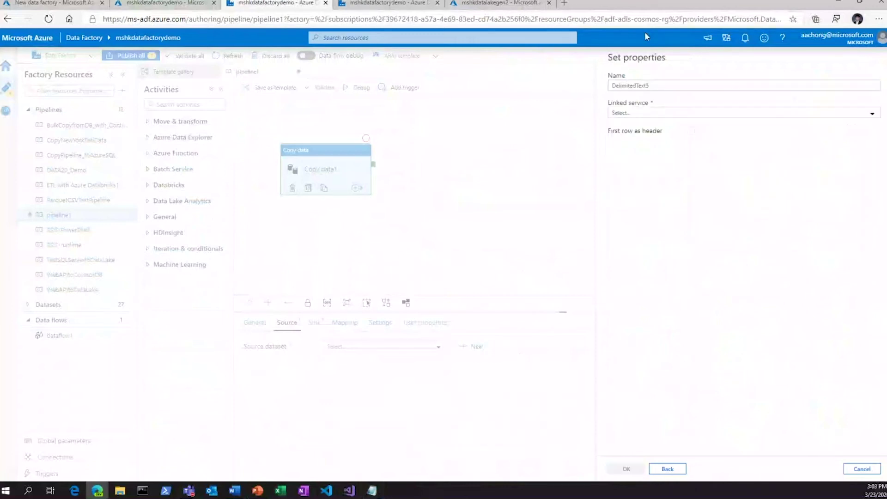
# Step: Start a new HTTP linked service for the dataset, connecting via AutoResolveIntegrationRuntime
pyautogui.click(660, 115)
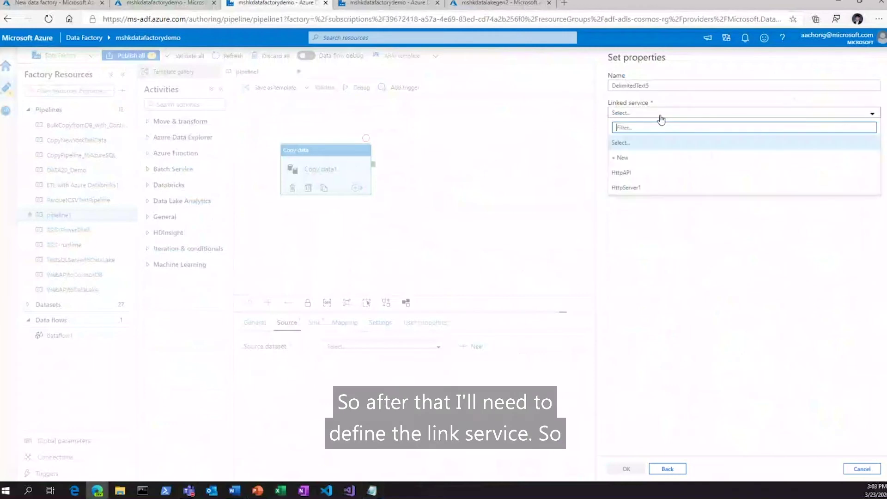
pyautogui.click(630, 159)
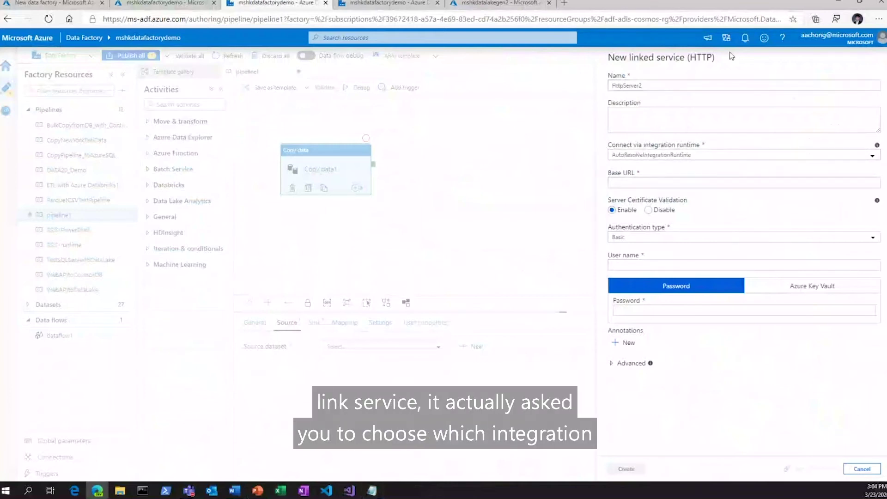
pyautogui.click(719, 157)
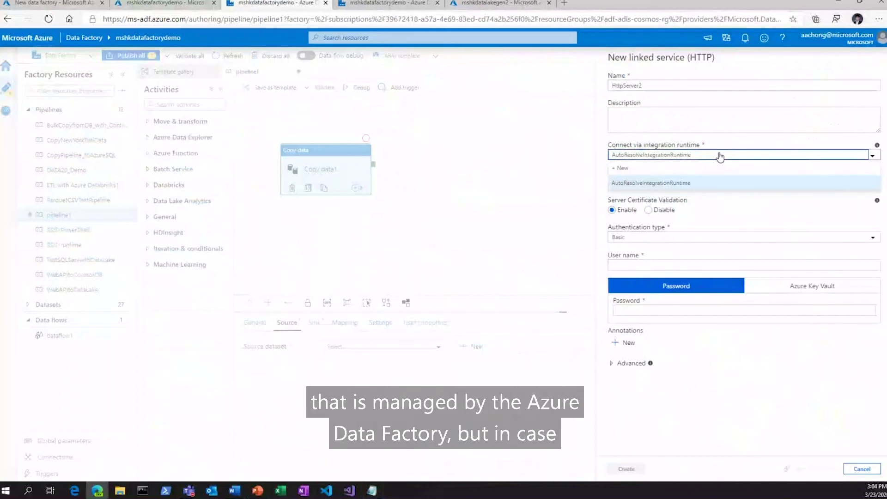
pyautogui.click(720, 156)
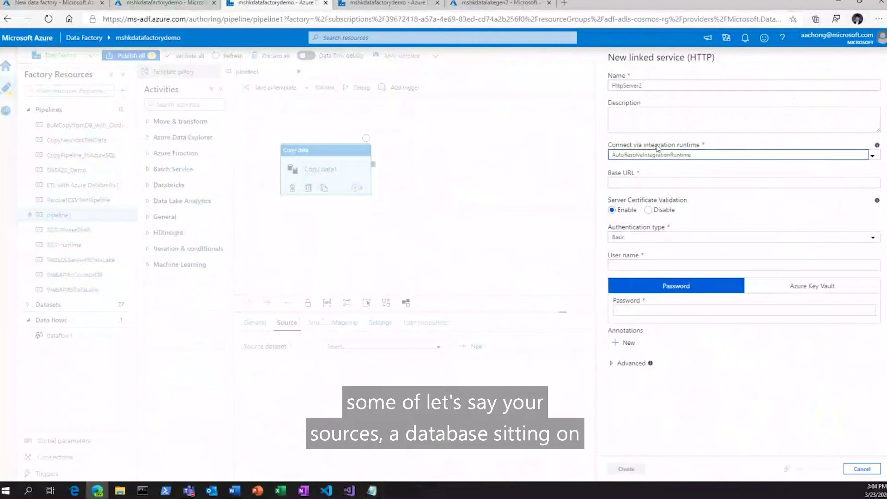
pyautogui.click(682, 155)
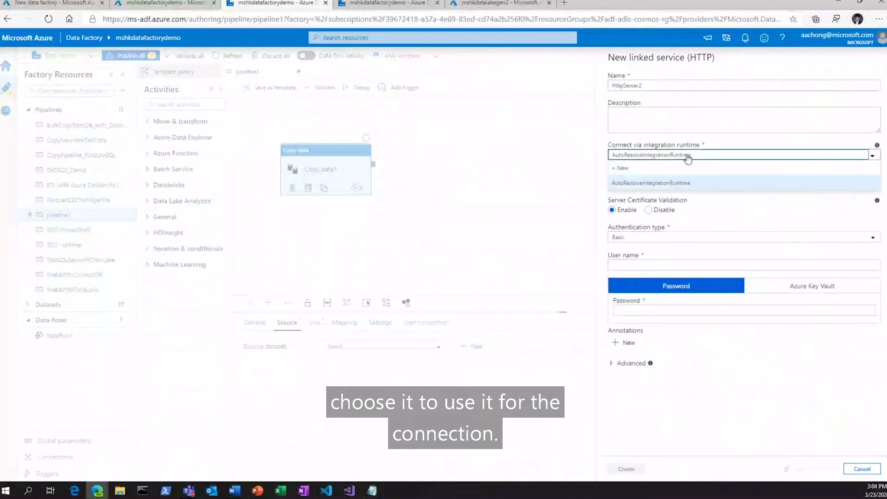
pyautogui.click(647, 183)
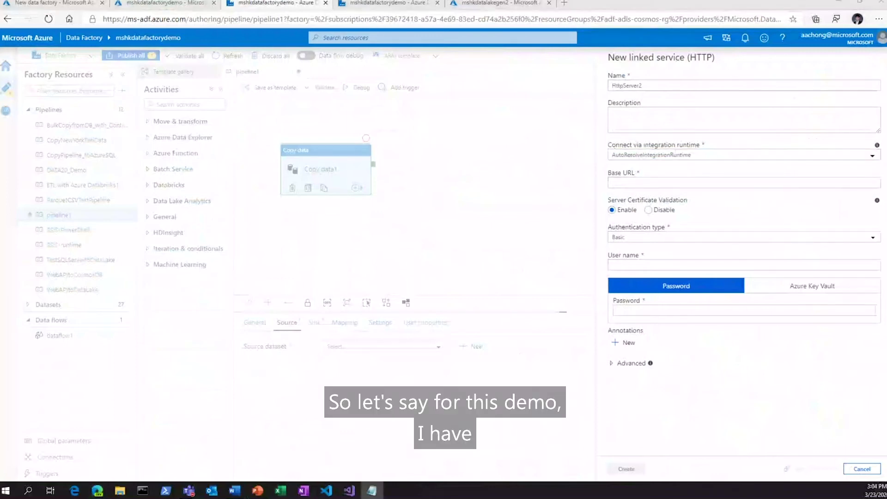
pyautogui.click(644, 186)
pyautogui.hotkey('ctrl', 'v')
pyautogui.moveTo(612, 183); pyautogui.dragTo(679, 184)
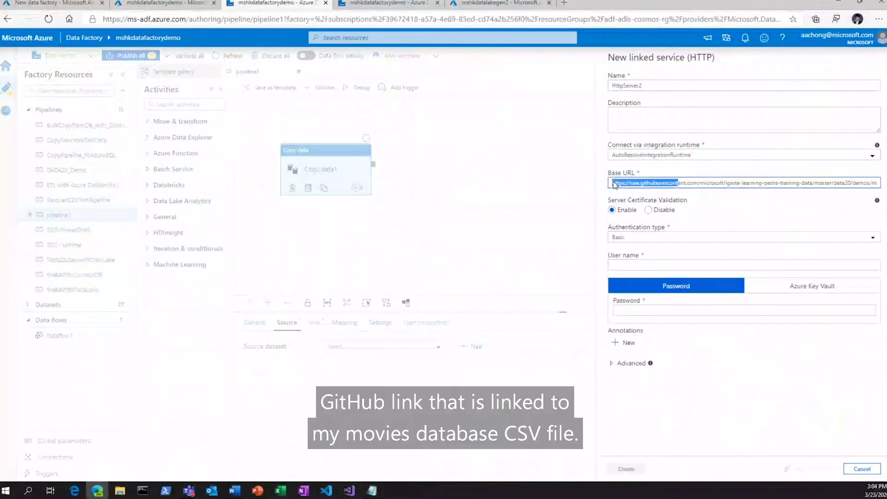
pyautogui.tripleClick(686, 186)
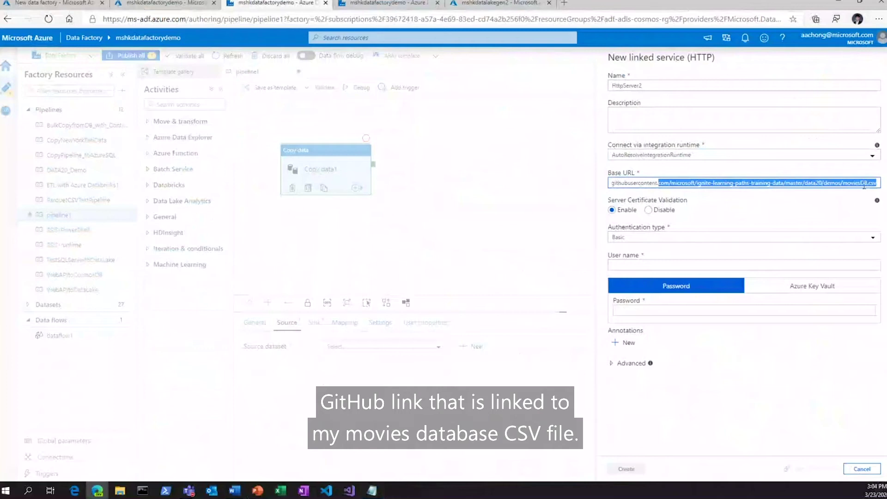
pyautogui.click(850, 183)
pyautogui.doubleClick(845, 182)
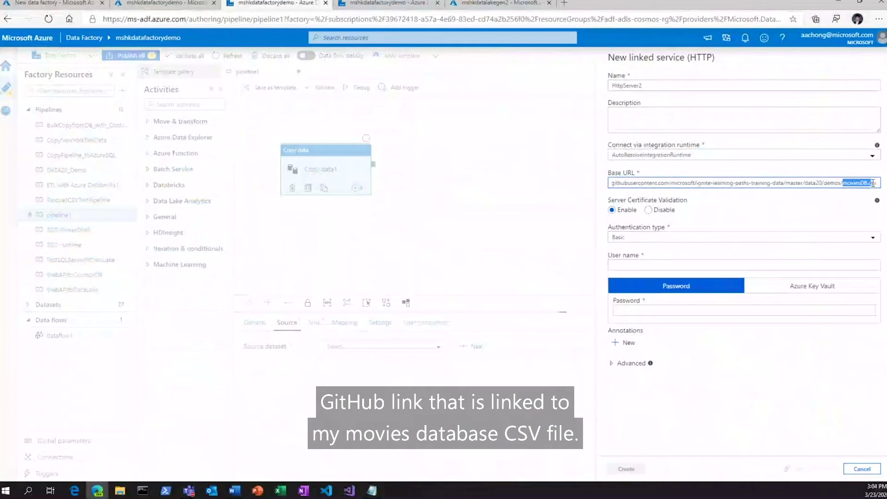
pyautogui.click(831, 183)
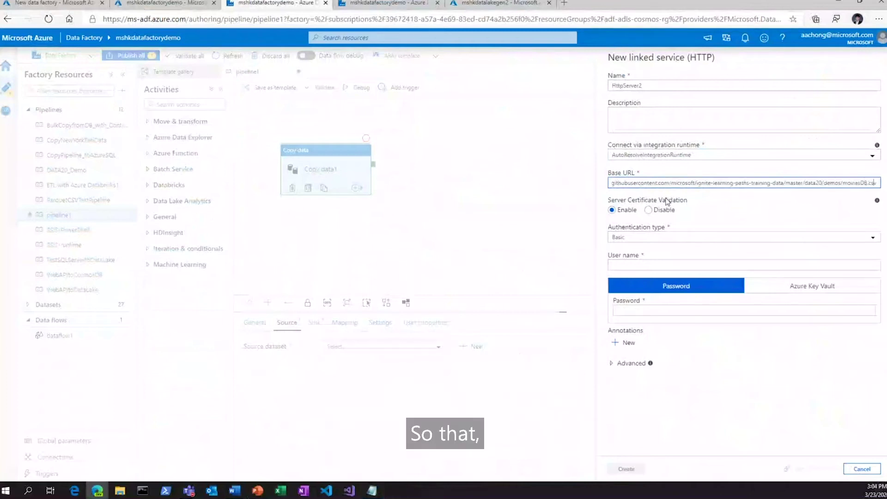
# Step: Set the linked service's authentication type to Anonymous after reviewing the other authentication options
pyautogui.click(665, 237)
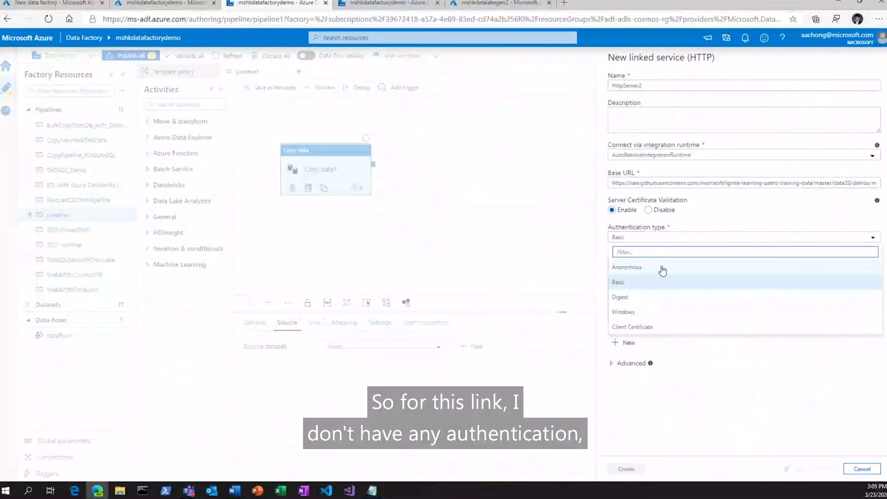
pyautogui.click(661, 268)
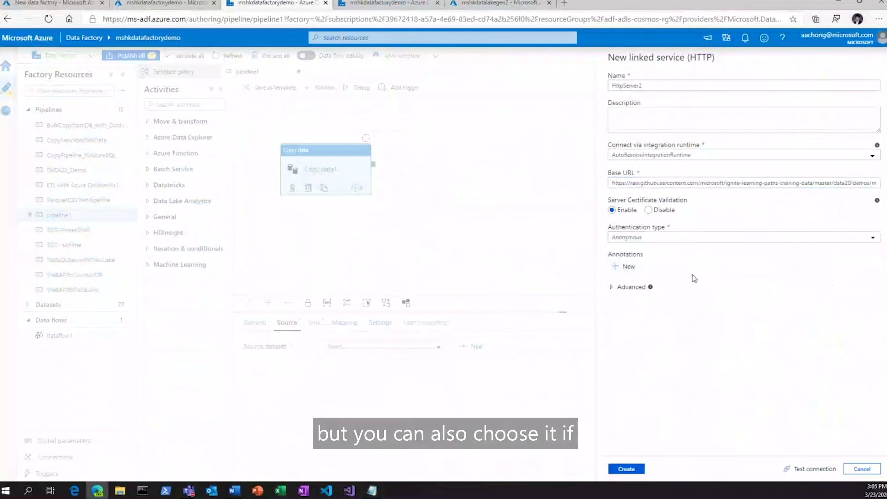
pyautogui.click(669, 238)
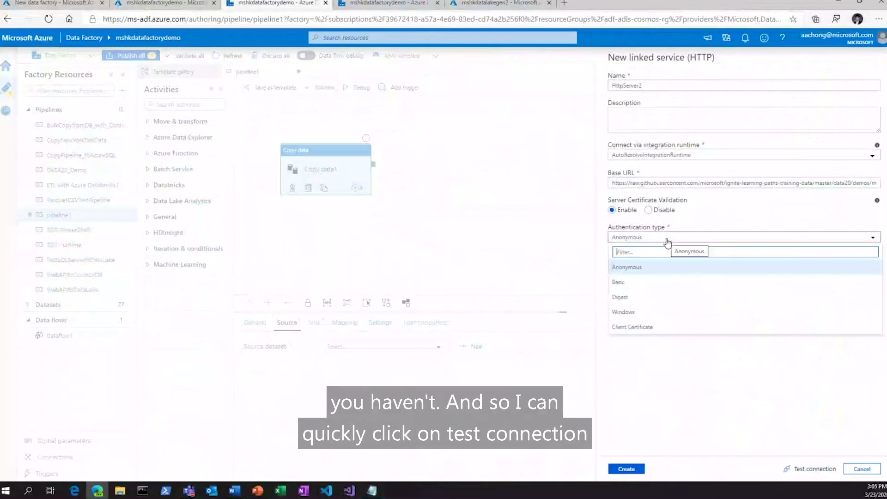
pyautogui.click(643, 269)
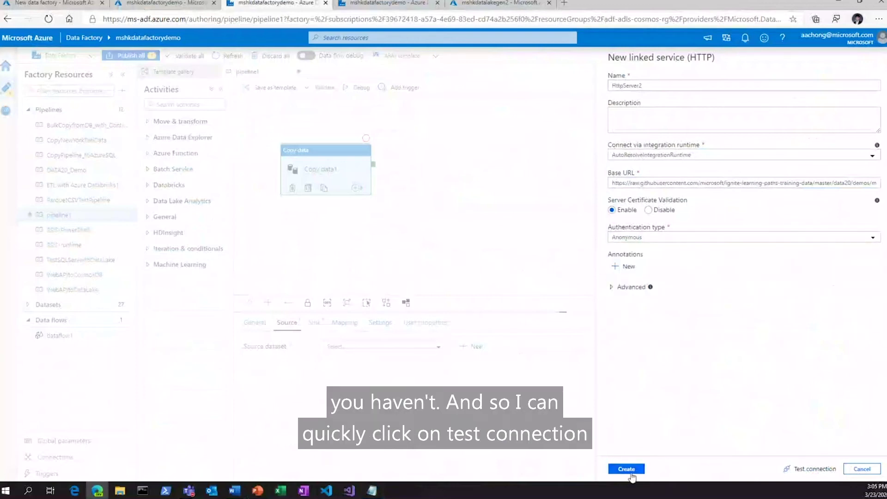
# Step: Test and create the HTTP linked service, then finish the source dataset with the first row treated as header
pyautogui.click(800, 469)
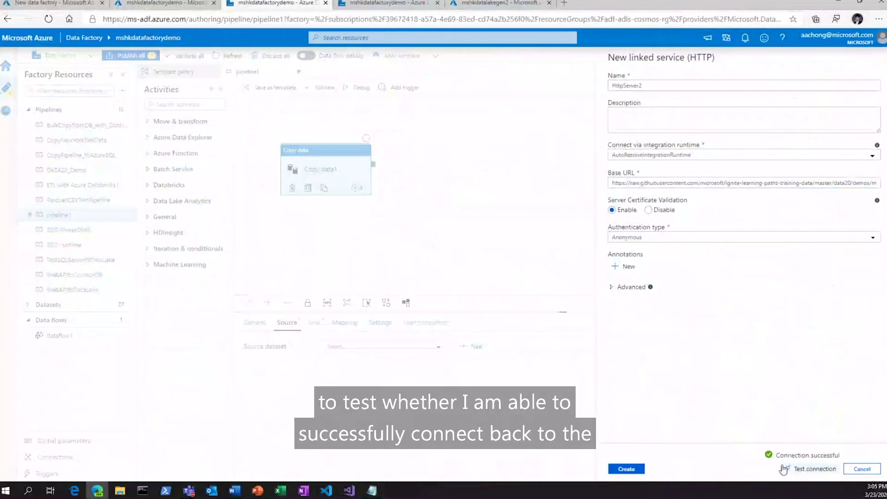
pyautogui.click(625, 468)
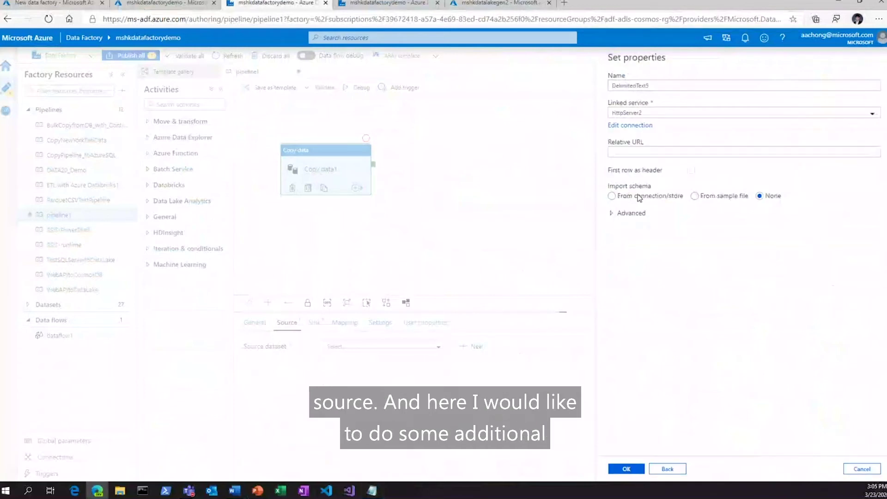
pyautogui.click(692, 172)
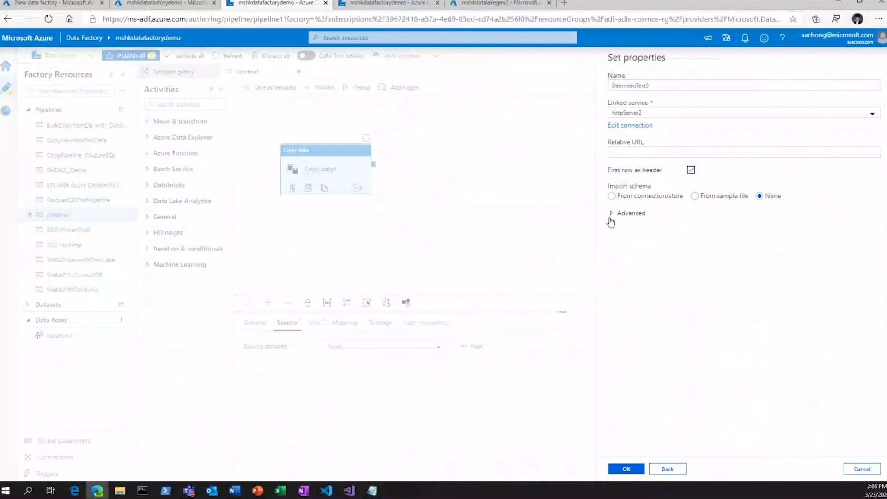
pyautogui.click(636, 469)
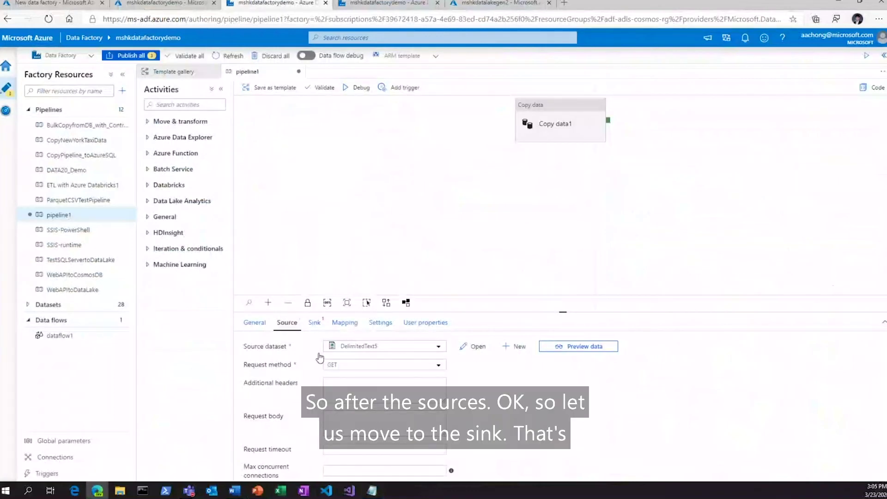
# Step: Start a new sink dataset for the copy activity using Azure Data Lake Storage Gen2 with the DelimitedText format
pyautogui.click(316, 324)
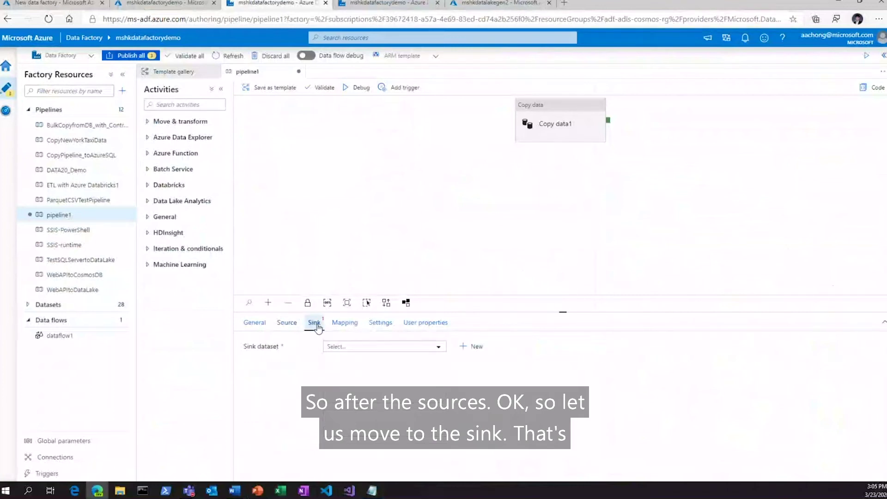
pyautogui.click(476, 347)
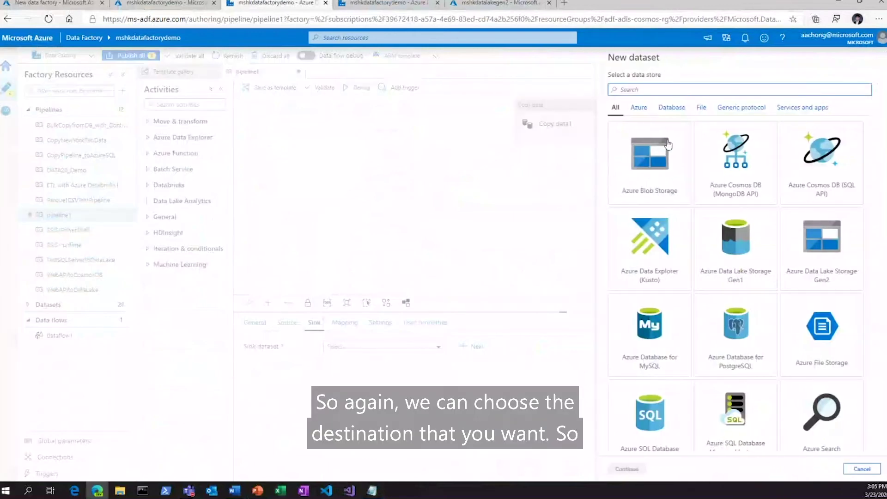
pyautogui.click(816, 251)
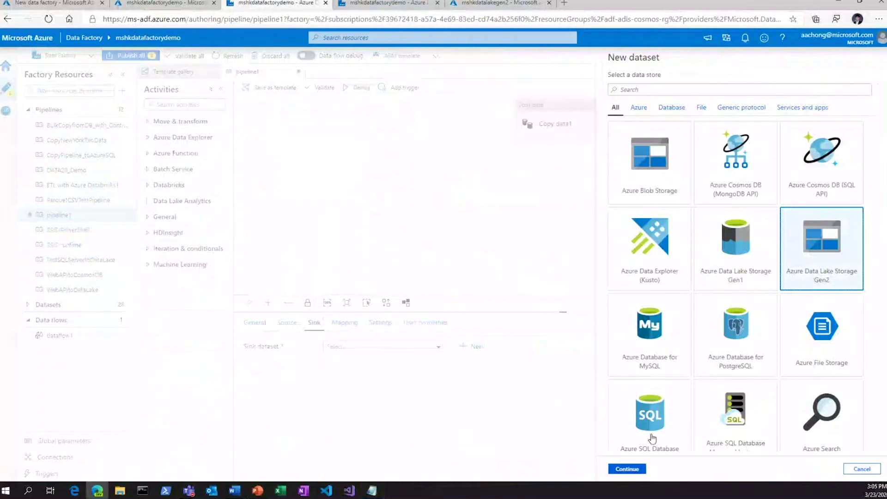
pyautogui.click(626, 469)
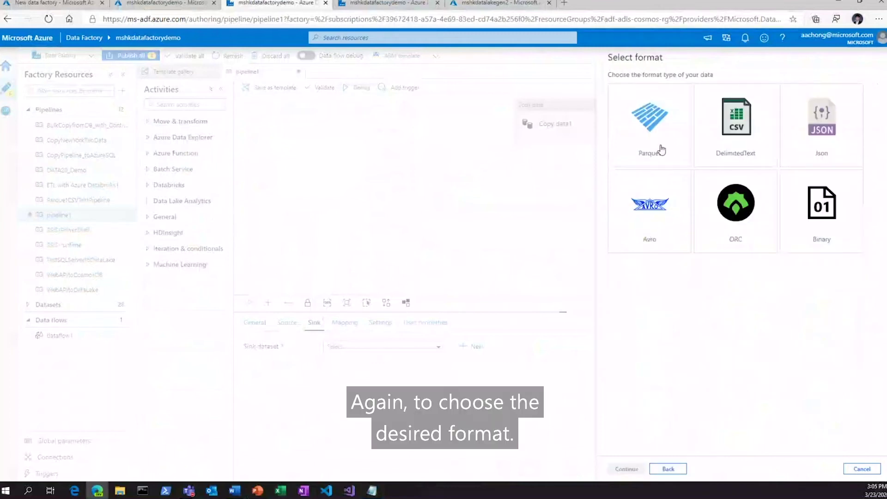
pyautogui.click(719, 151)
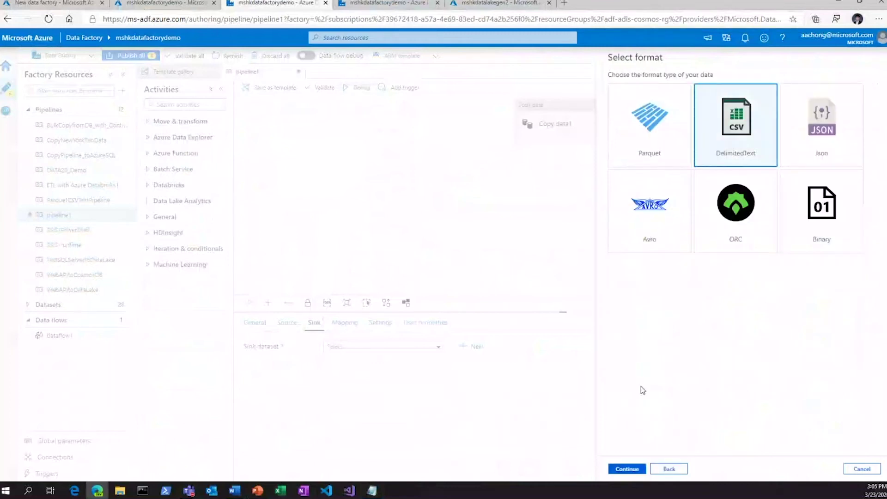
pyautogui.click(630, 469)
# Step: Create a new linked service for the sink using subscription Microsoft Azure Internal Consumption and storage account mshkdatalakegen2, testing the connection first
pyautogui.click(694, 113)
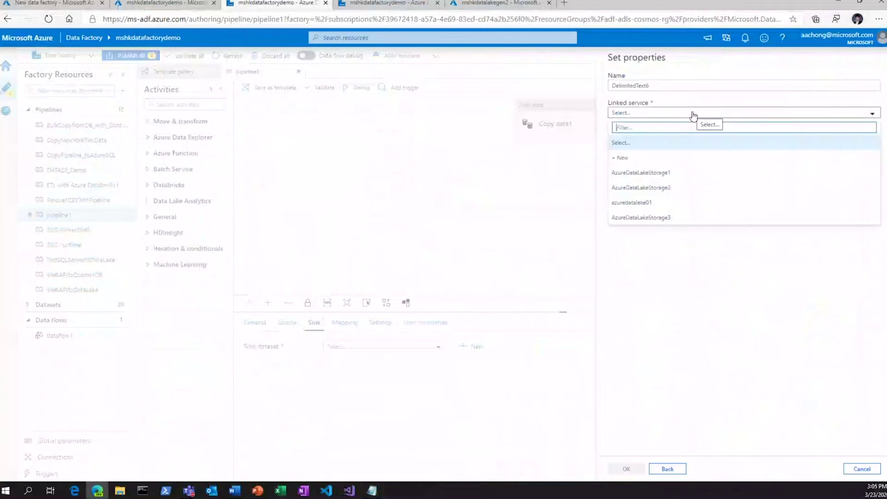
pyautogui.click(647, 166)
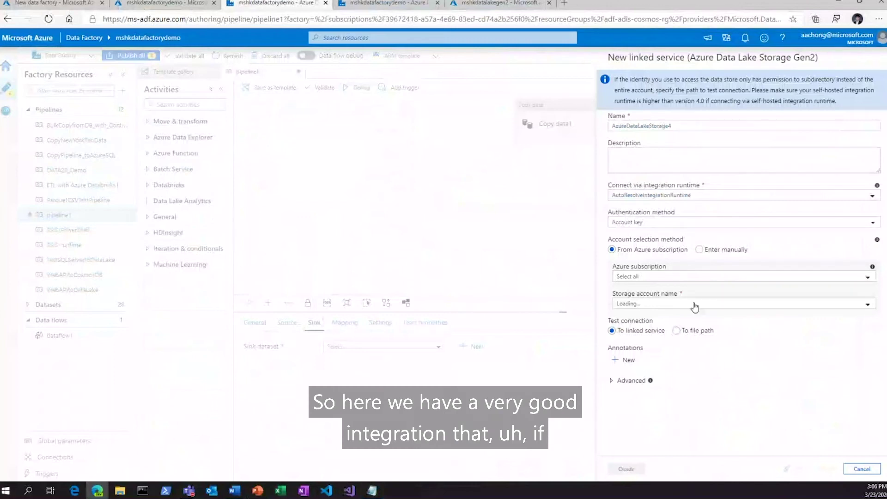
pyautogui.click(679, 278)
pyautogui.click(661, 336)
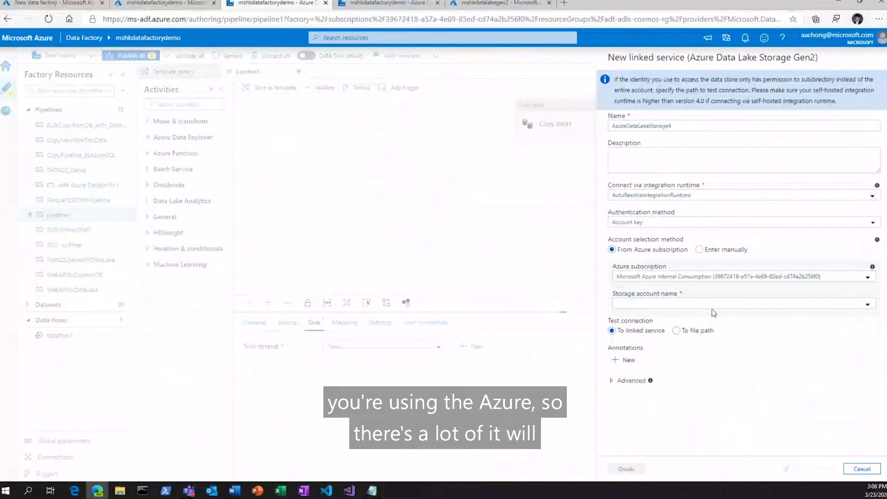
pyautogui.click(676, 307)
pyautogui.write('mshk')
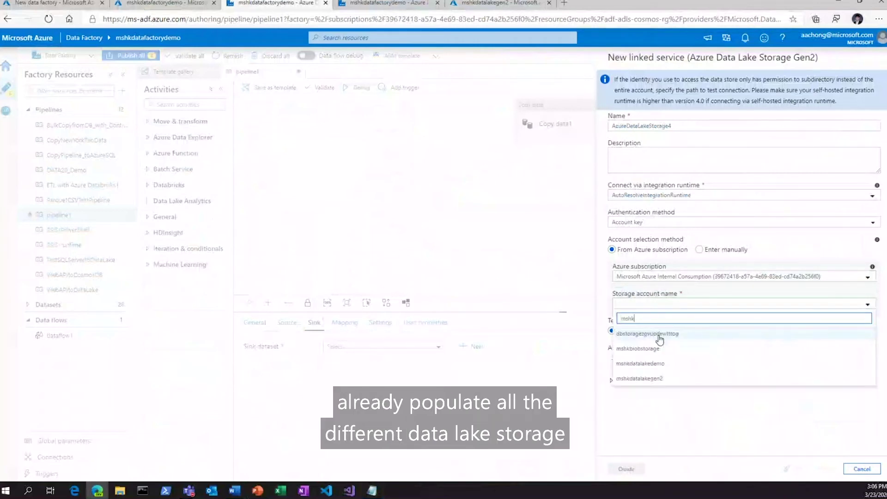
pyautogui.click(666, 380)
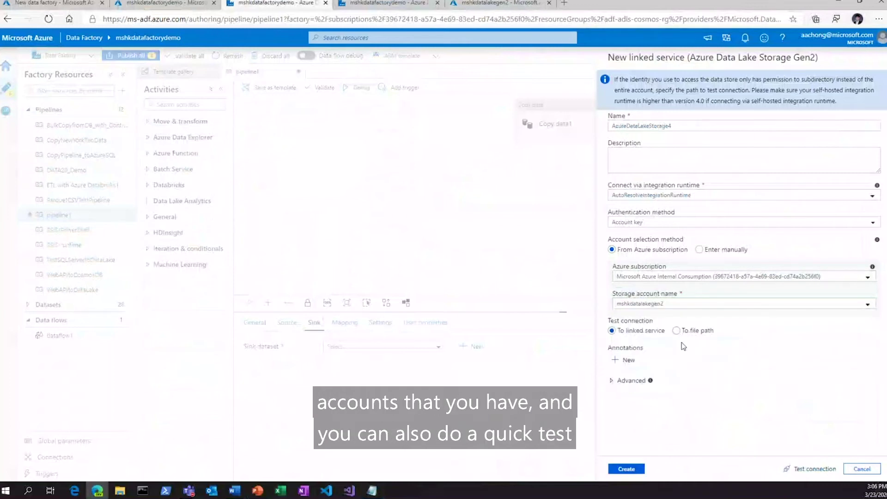
pyautogui.click(795, 469)
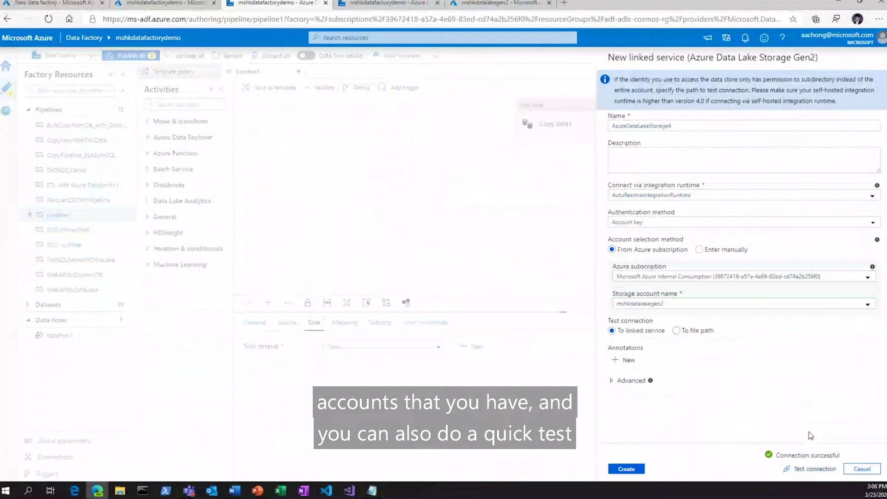
pyautogui.click(619, 468)
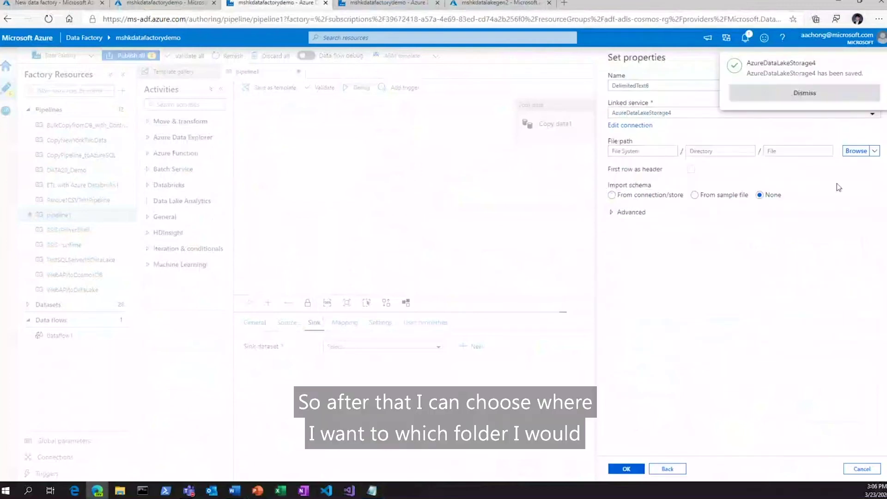
# Step: Set the sink dataset's file path to the demo folder and finish creating the dataset
pyautogui.click(825, 95)
pyautogui.click(857, 151)
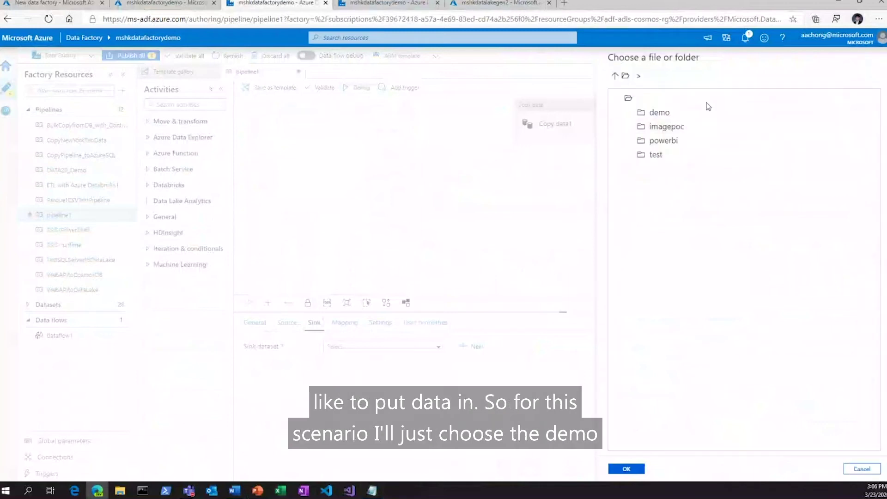
pyautogui.click(665, 114)
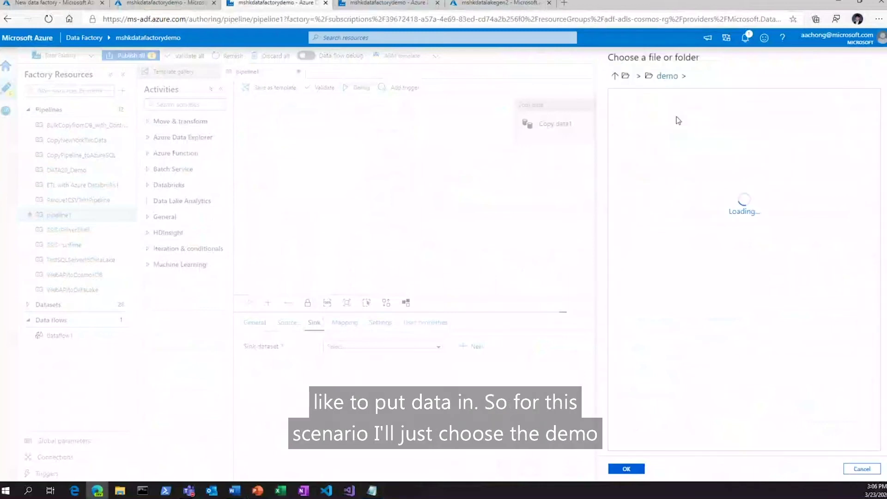
pyautogui.click(627, 468)
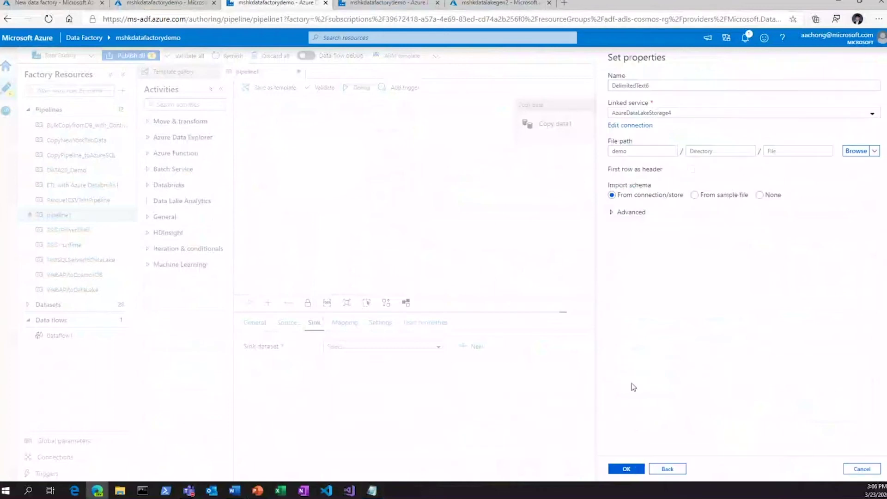
pyautogui.click(627, 469)
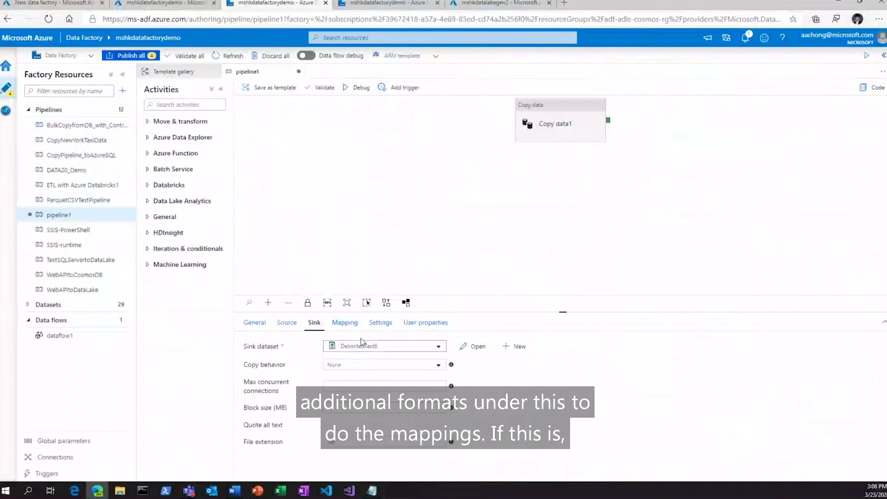
# Step: Review the copy activity's mapping and general settings, and reposition the Copy data1 activity on the canvas
pyautogui.click(344, 326)
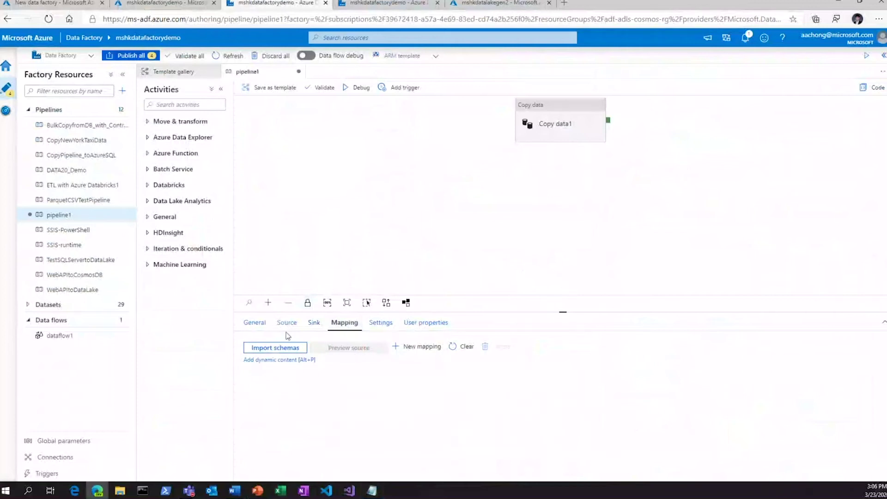
pyautogui.click(256, 323)
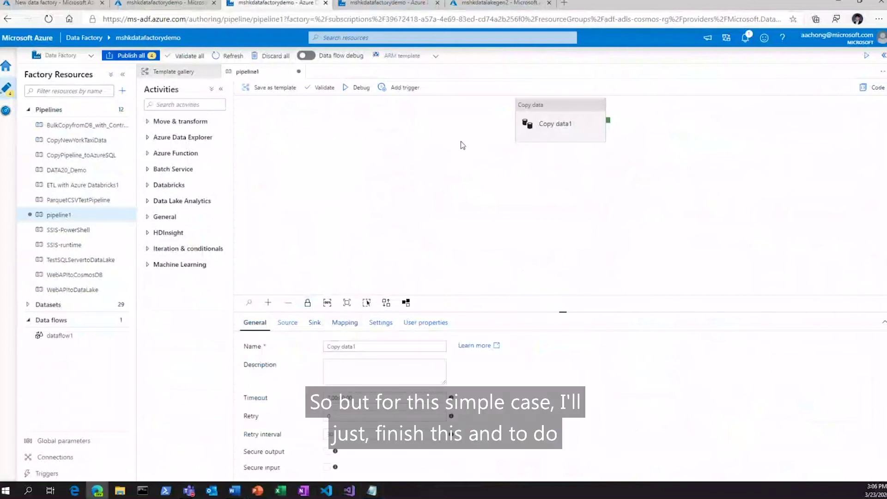
pyautogui.click(474, 119)
pyautogui.moveTo(473, 119); pyautogui.dragTo(252, 151)
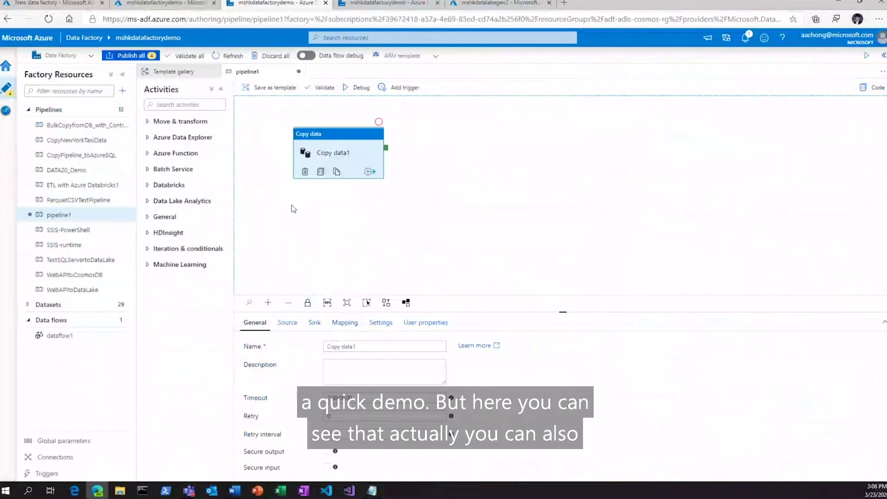
# Step: Add a Data flow activity using the existing dataflow1 and connect it to run on success of Copy data1
pyautogui.click(370, 172)
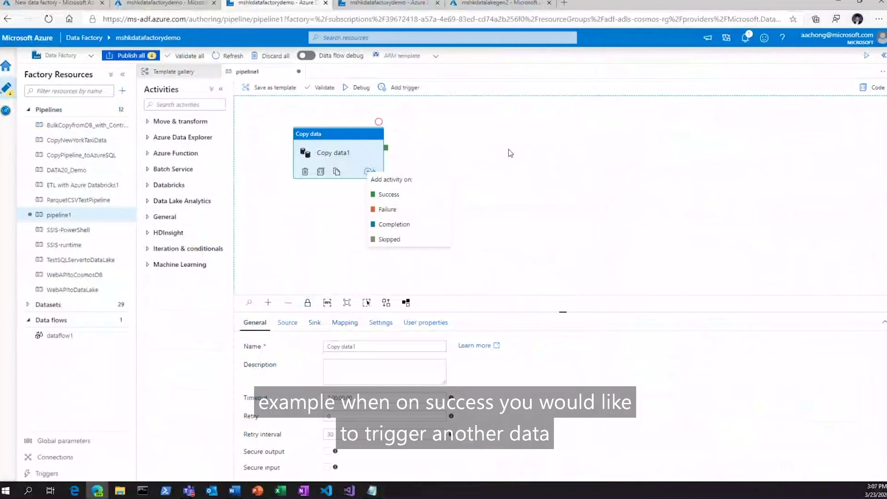
pyautogui.click(180, 121)
pyautogui.moveTo(181, 158); pyautogui.dragTo(468, 144)
pyautogui.click(699, 109)
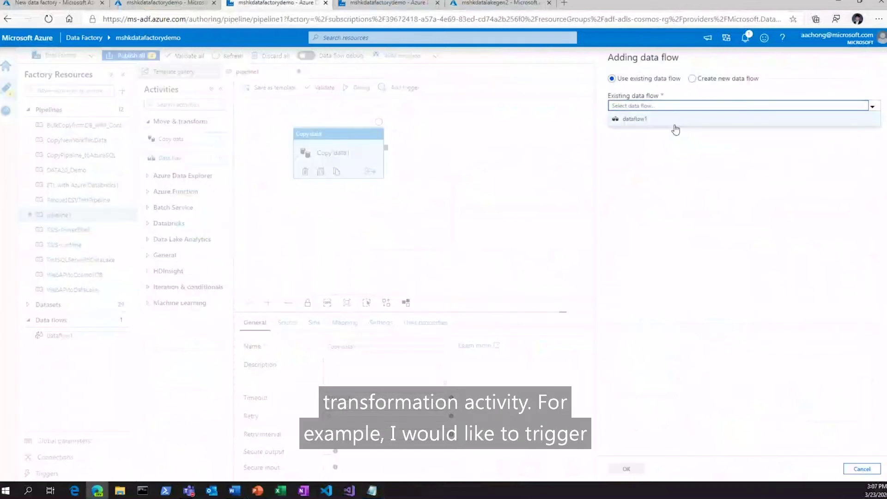
pyautogui.click(675, 129)
pyautogui.click(626, 469)
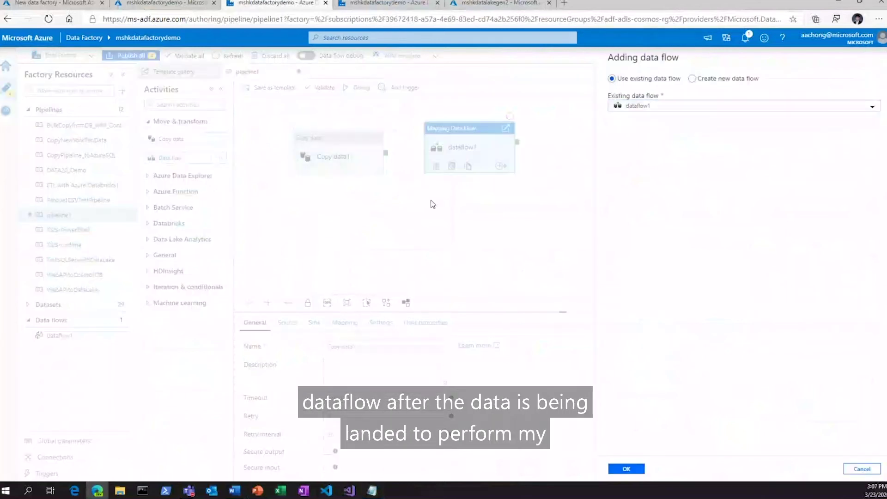
pyautogui.moveTo(462, 136); pyautogui.dragTo(481, 132)
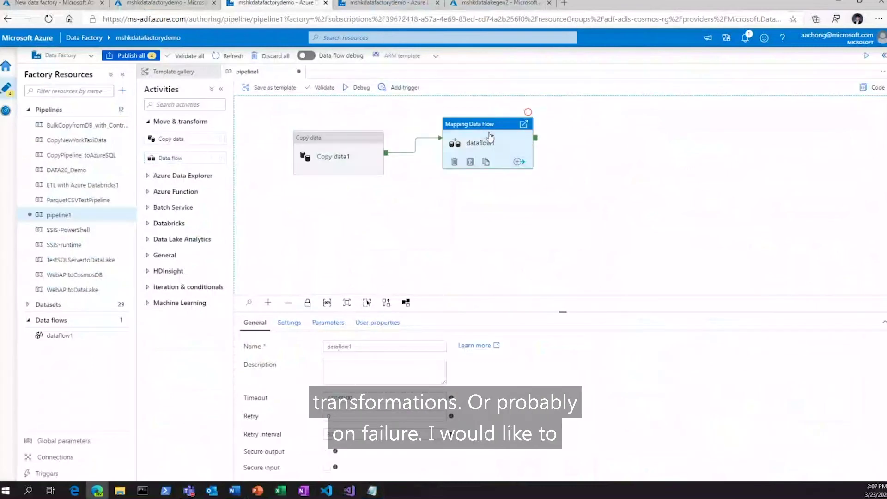
# Step: Add a Failure output to the Copy data1 activity
pyautogui.click(365, 163)
pyautogui.click(368, 172)
pyautogui.click(391, 209)
pyautogui.moveTo(386, 151); pyautogui.dragTo(414, 220)
# Step: Delete the dataflow1 activity from the pipeline canvas
pyautogui.click(475, 139)
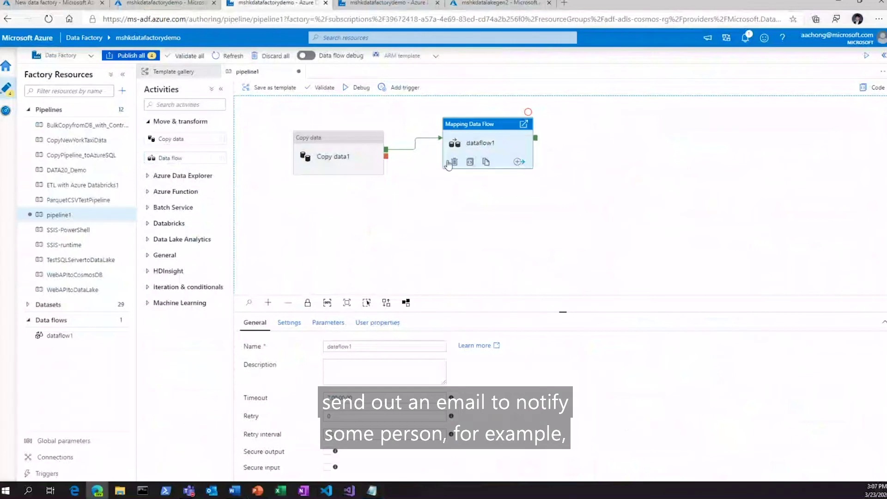
pyautogui.press('Delete')
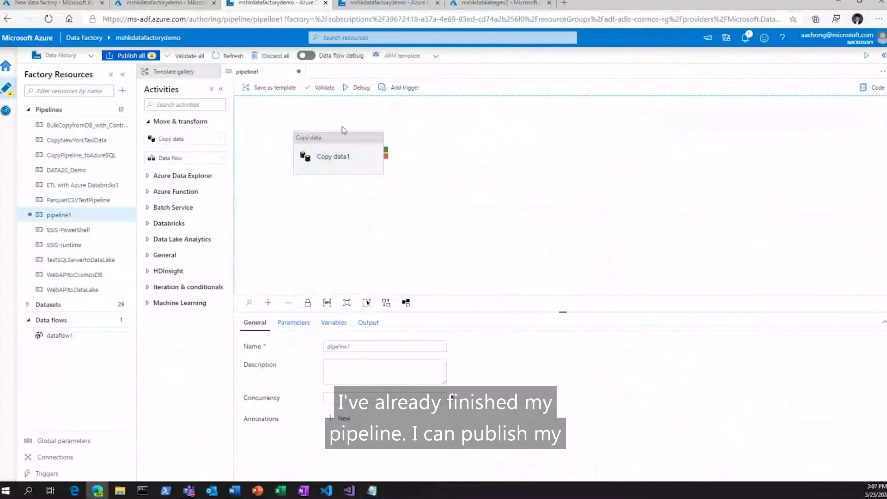
# Step: Publish all pending changes, including pipeline1, its two datasets and the HTTP linked service
pyautogui.click(143, 56)
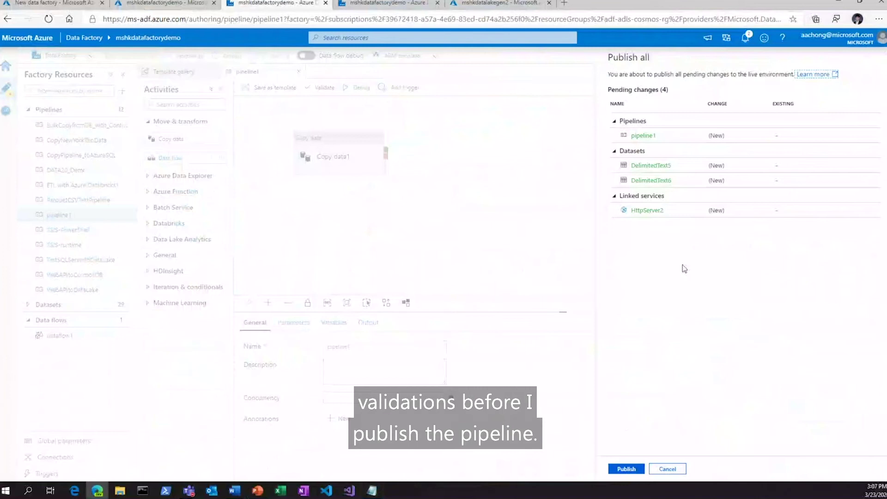
pyautogui.click(629, 469)
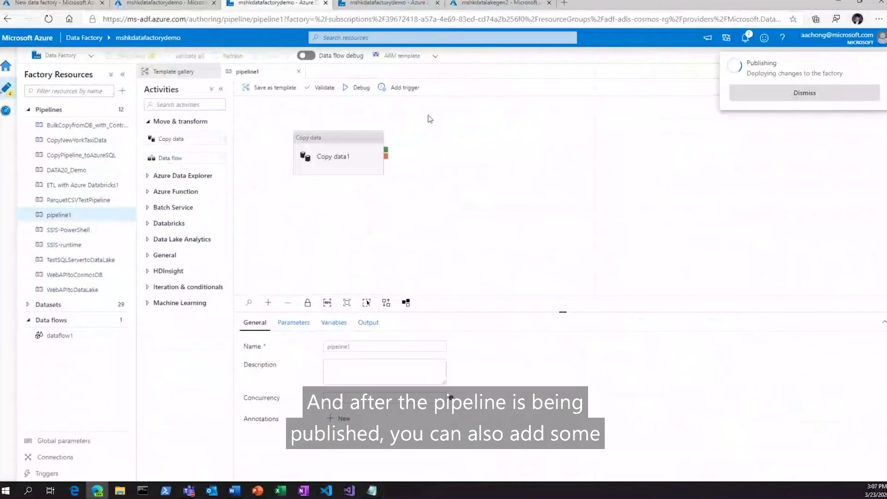
# Step: Start a new trigger for pipeline1 and review its schedule settings and available recurrence units
pyautogui.click(406, 87)
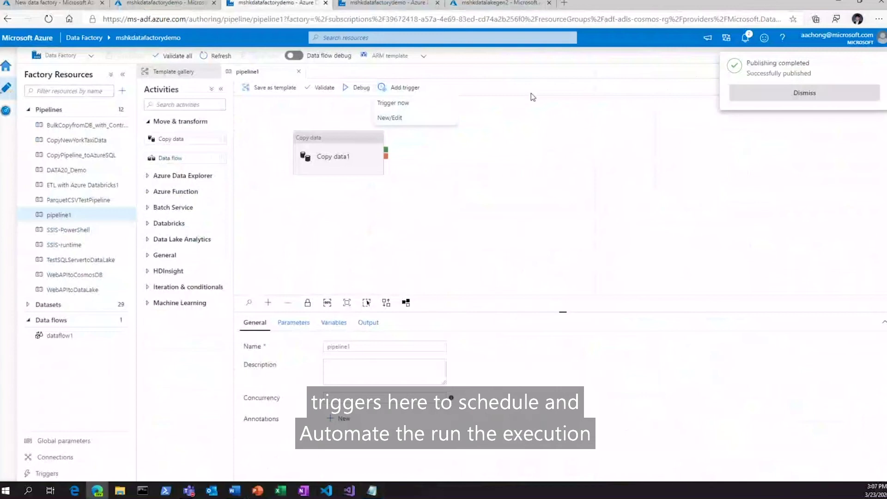
pyautogui.click(786, 95)
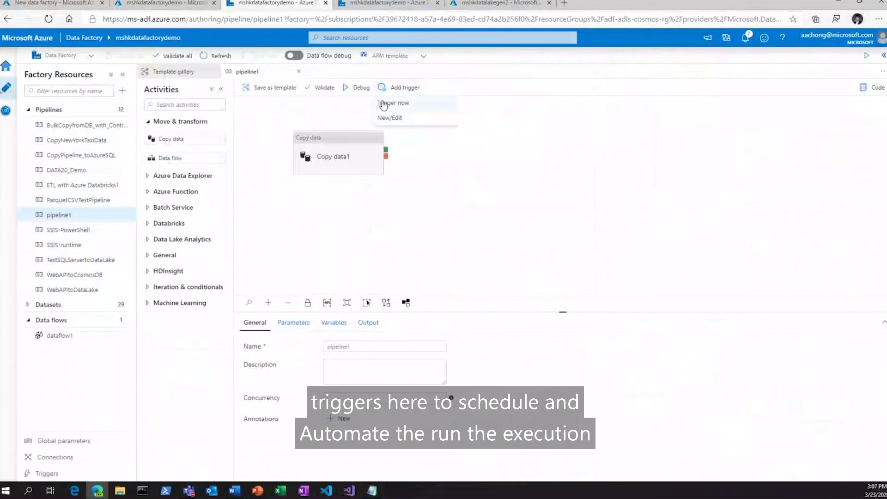
pyautogui.click(412, 121)
pyautogui.click(638, 78)
pyautogui.click(639, 110)
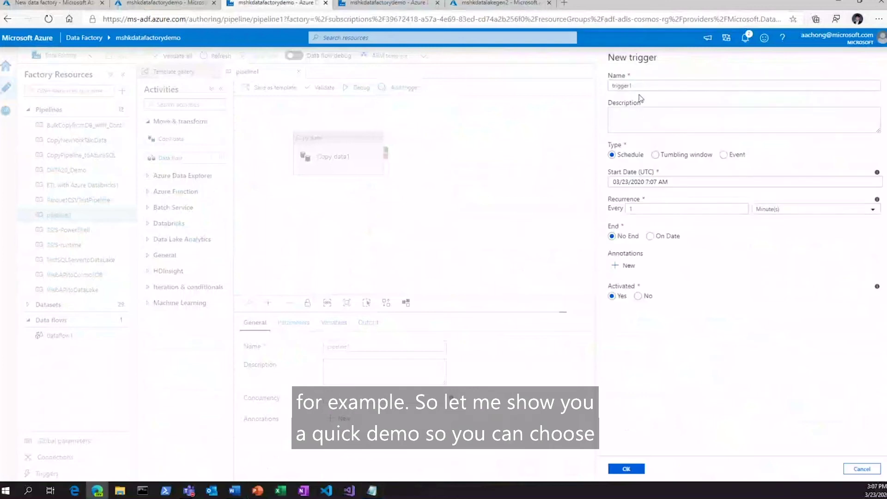
pyautogui.click(771, 210)
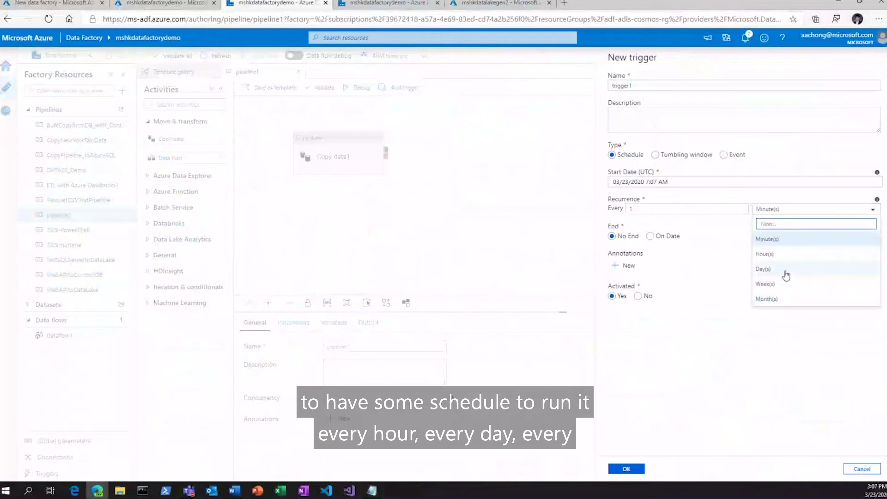
pyautogui.click(660, 230)
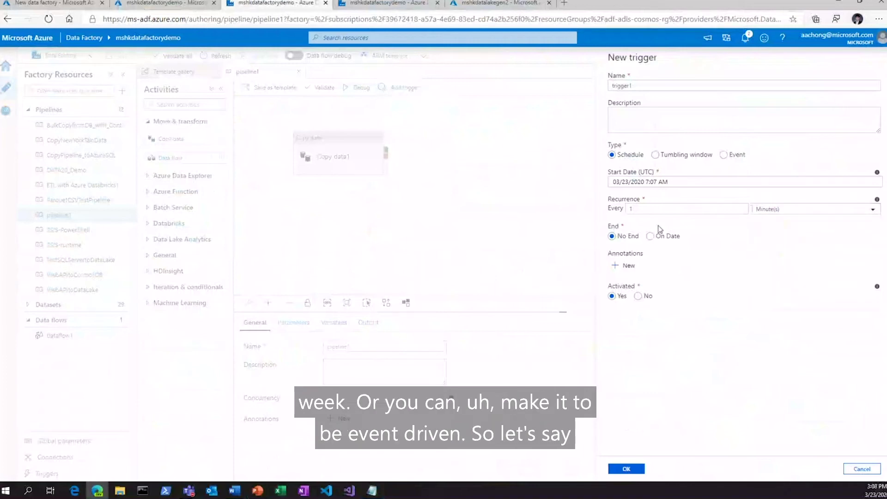
# Step: Review the Tumbling window and Event trigger types and discard the new trigger
pyautogui.click(711, 155)
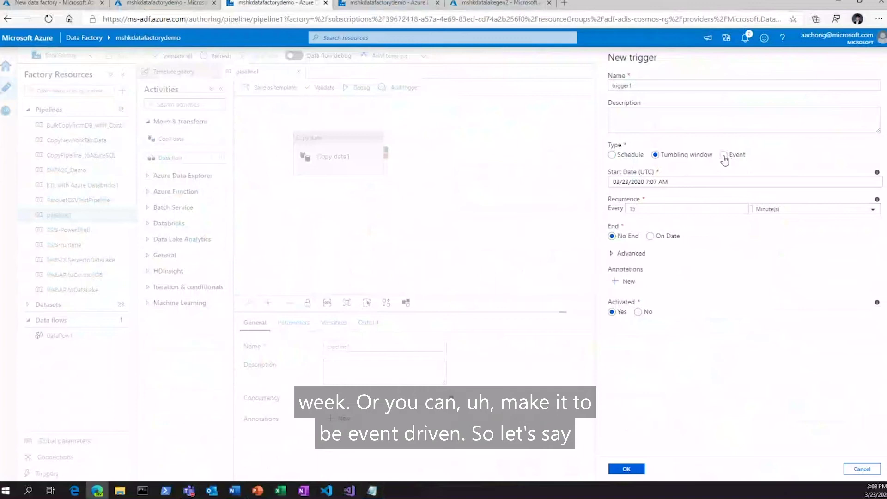
pyautogui.click(723, 155)
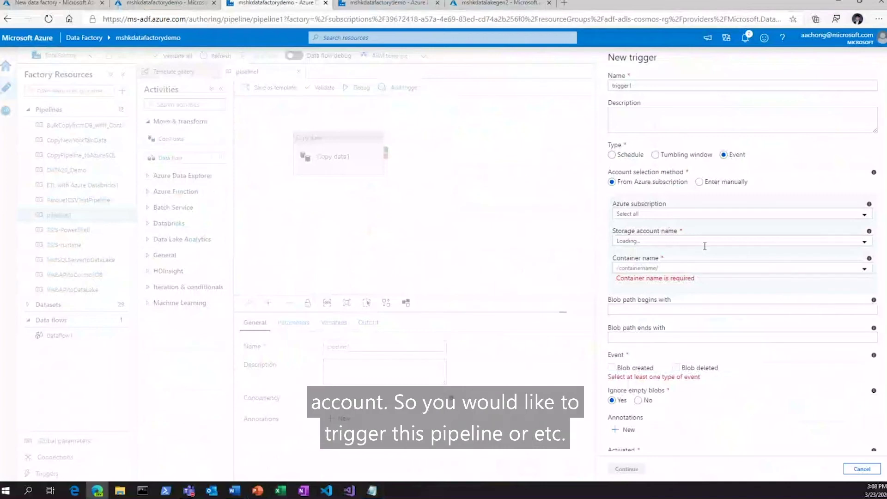
pyautogui.click(860, 468)
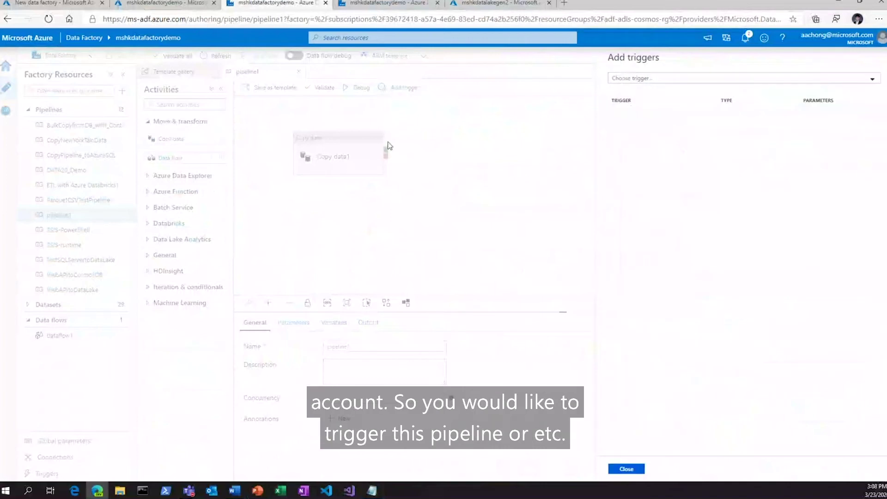
pyautogui.click(626, 469)
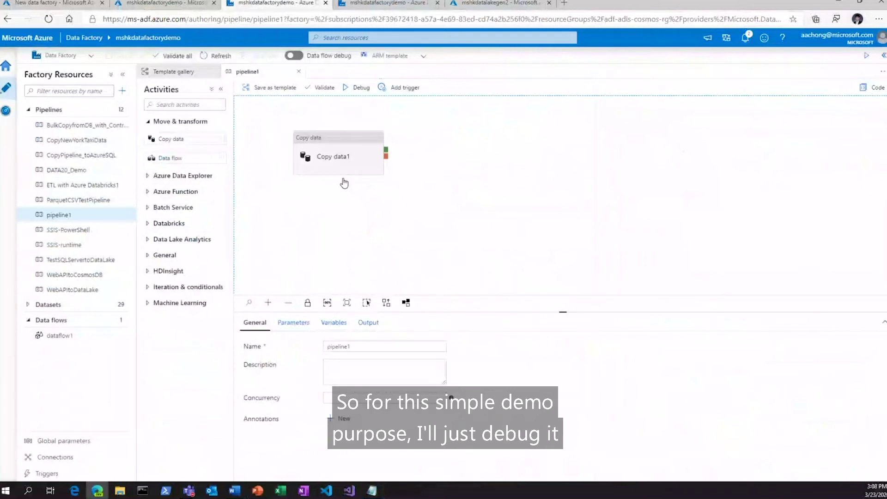
# Step: Run pipeline1 in debug mode and refresh the output until Copy data1 finishes
pyautogui.click(361, 89)
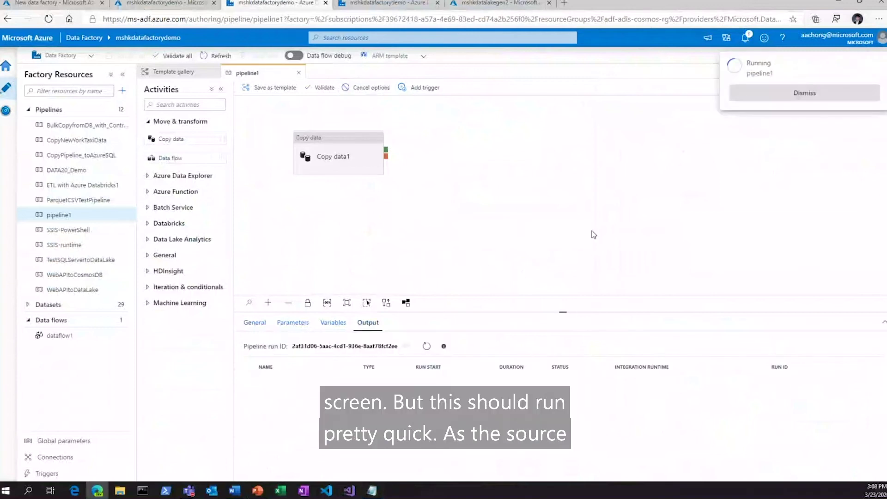
pyautogui.click(427, 346)
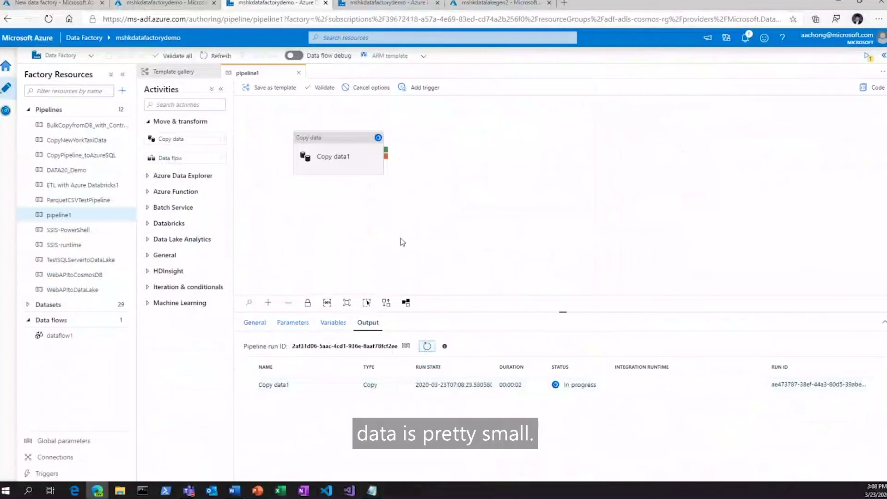
pyautogui.click(427, 346)
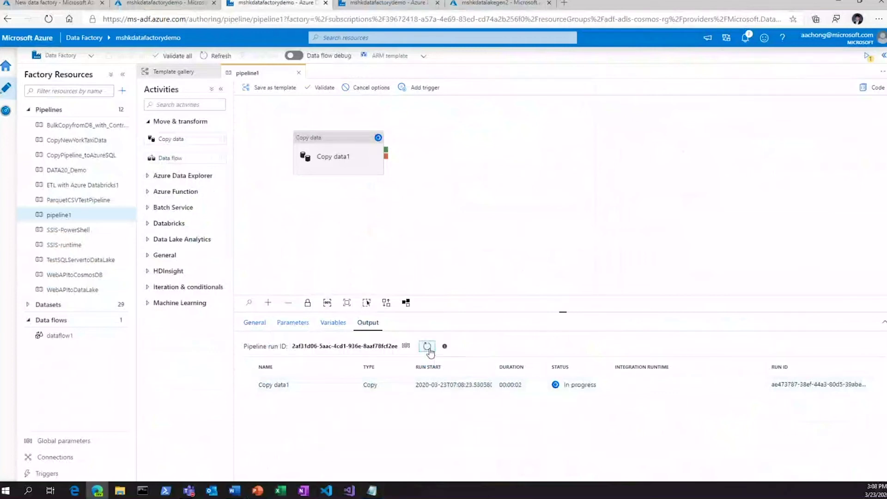
pyautogui.click(464, 231)
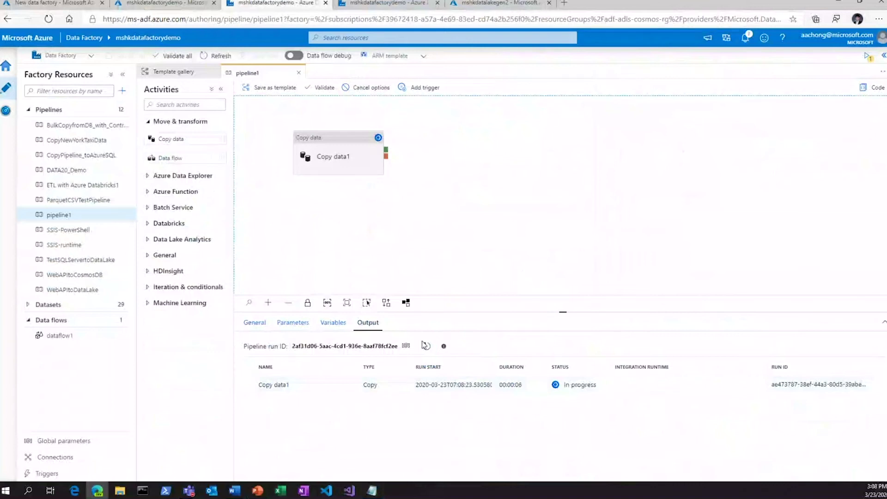
pyautogui.click(426, 346)
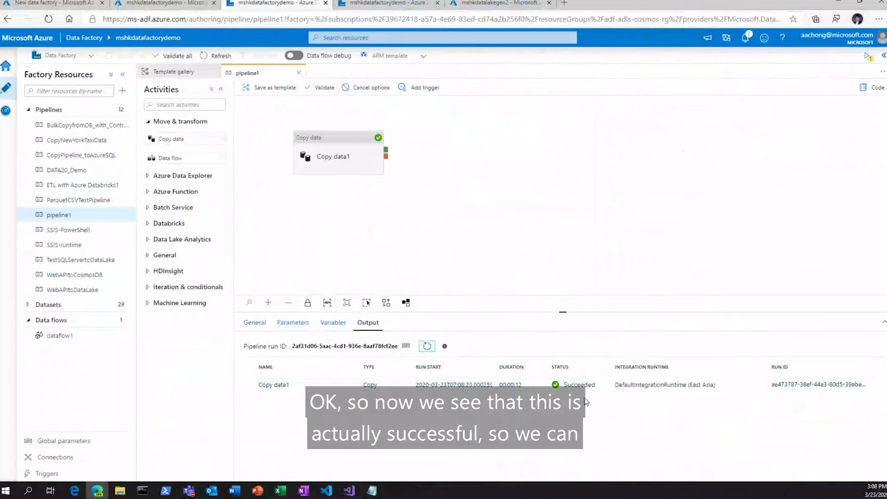
# Step: Examine the Copy data1 run details, including throughput and the queue and transfer durations, and close them
pyautogui.moveTo(350, 386)
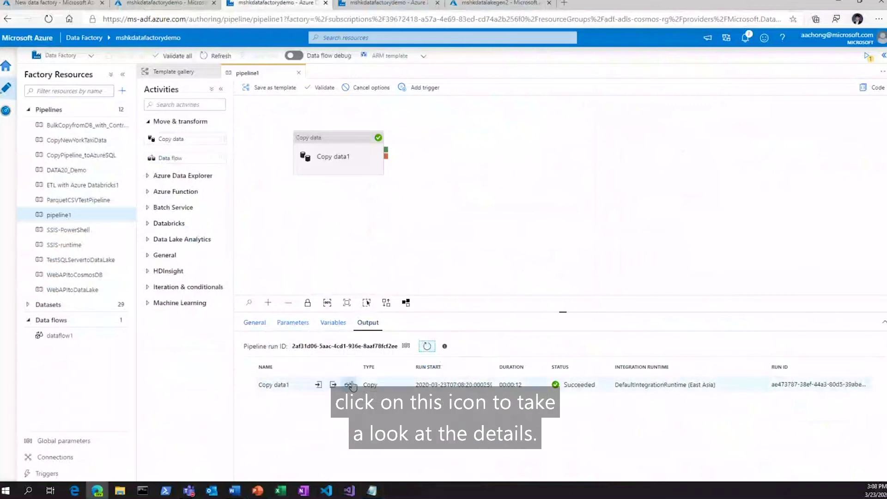
pyautogui.click(349, 385)
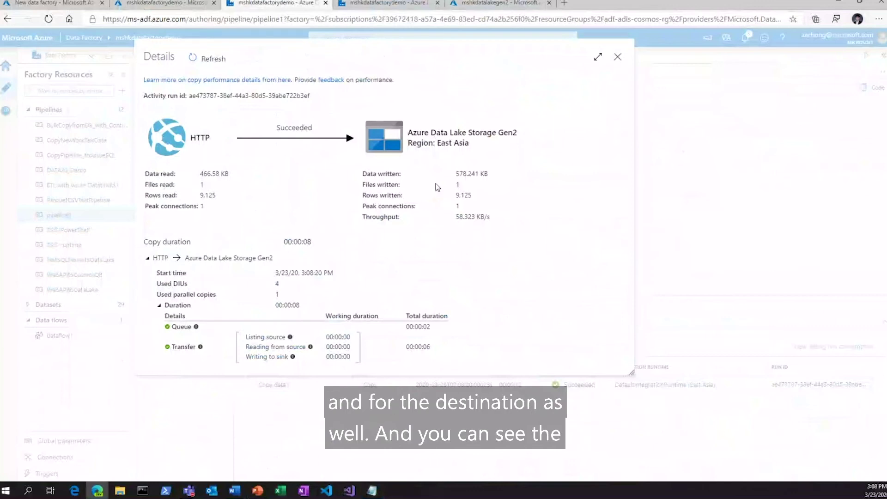
pyautogui.doubleClick(398, 219)
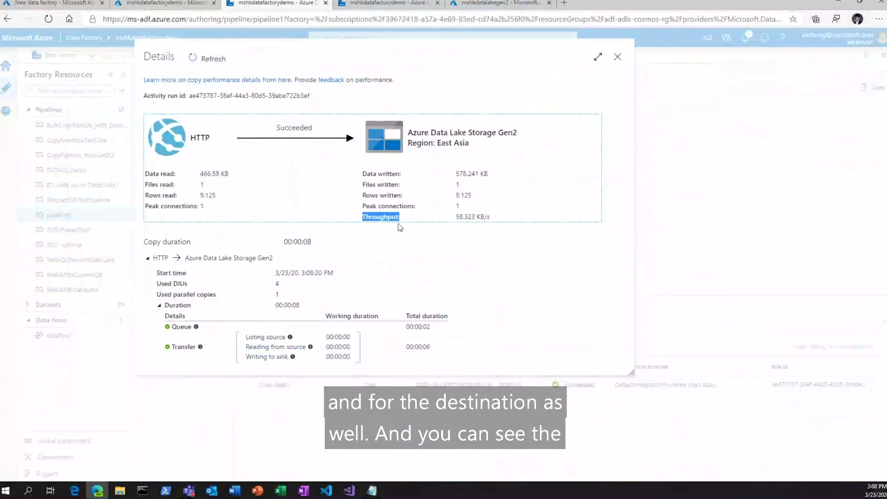
pyautogui.click(267, 279)
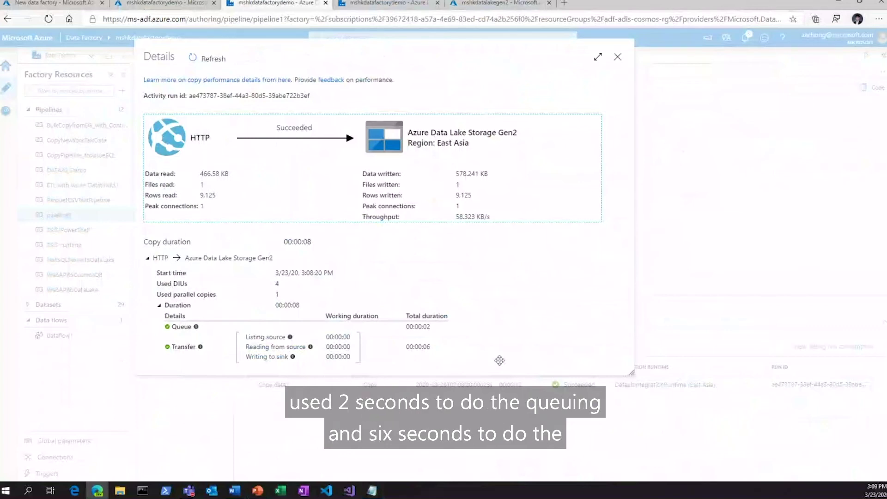
pyautogui.moveTo(434, 327); pyautogui.dragTo(414, 326)
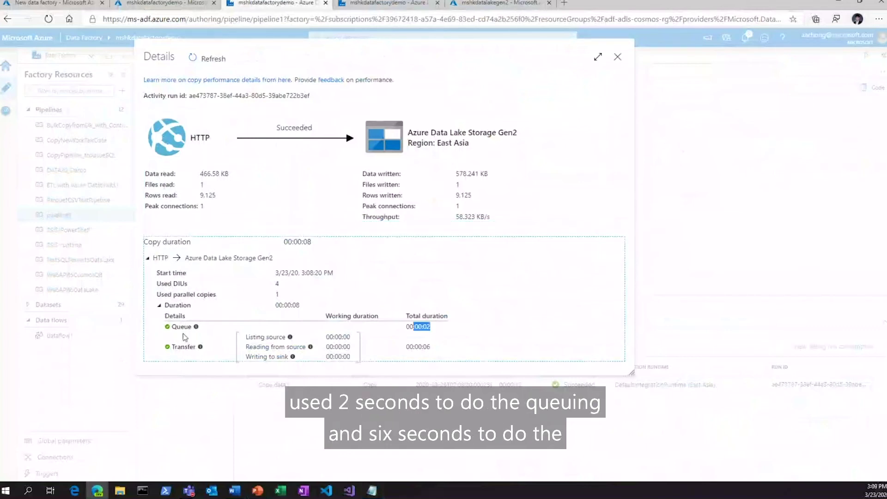
pyautogui.click(190, 360)
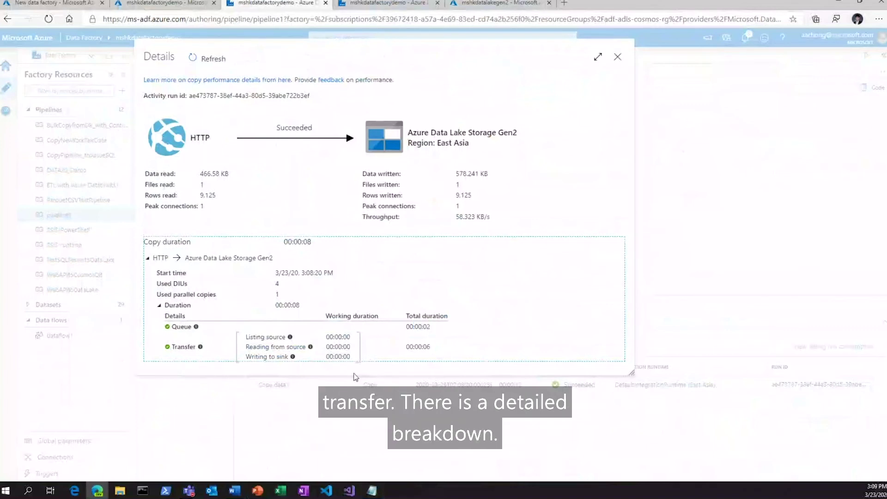
pyautogui.click(619, 59)
pyautogui.click(618, 57)
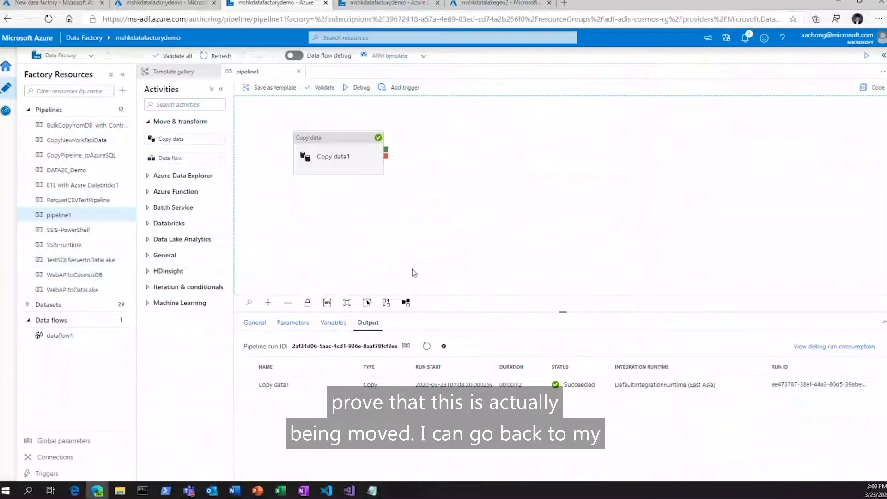
# Step: Switch to the mshkdatalakegen2 storage account in the Azure portal and open its demo container
pyautogui.click(499, 4)
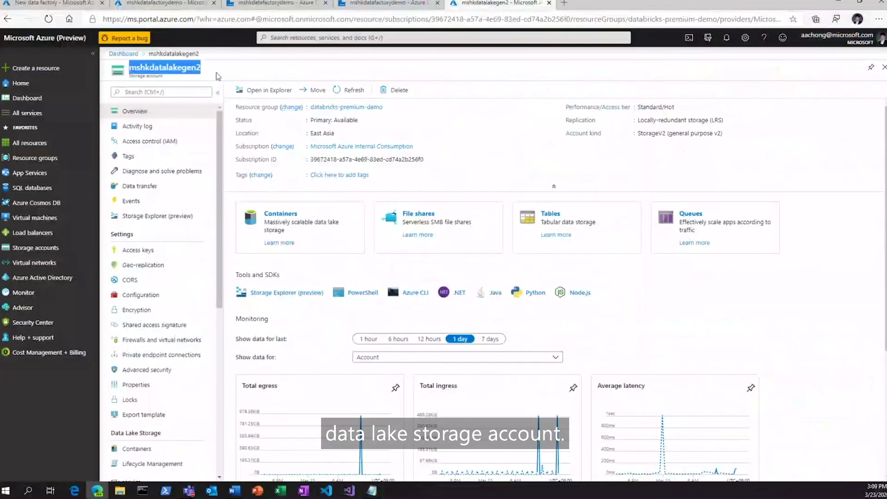
pyautogui.click(297, 254)
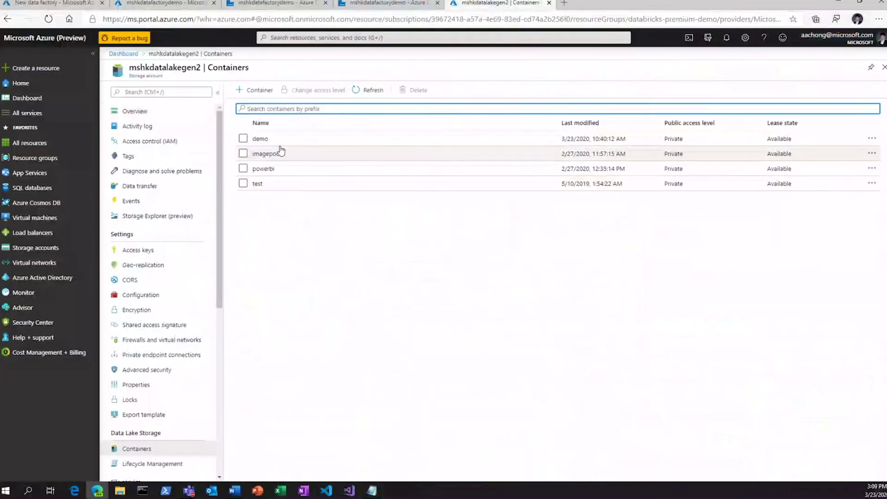
pyautogui.click(273, 140)
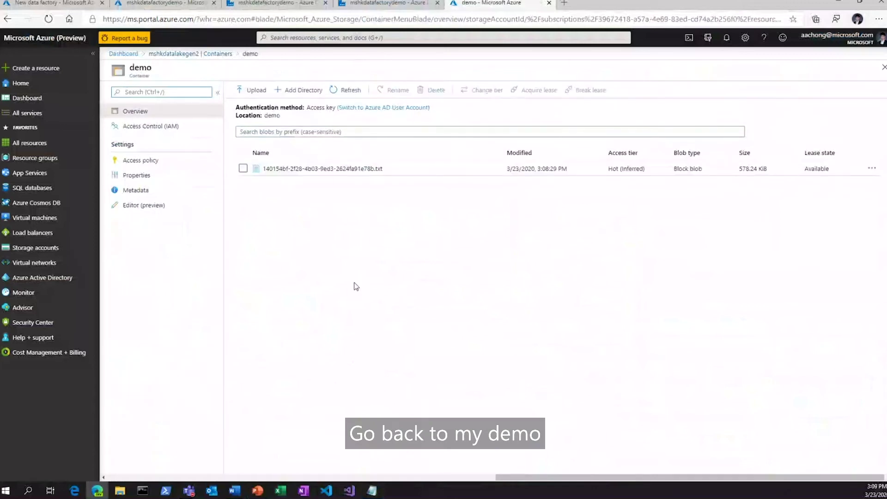
# Step: View the contents of the copied text file in the demo container and close the storage account page
pyautogui.click(362, 169)
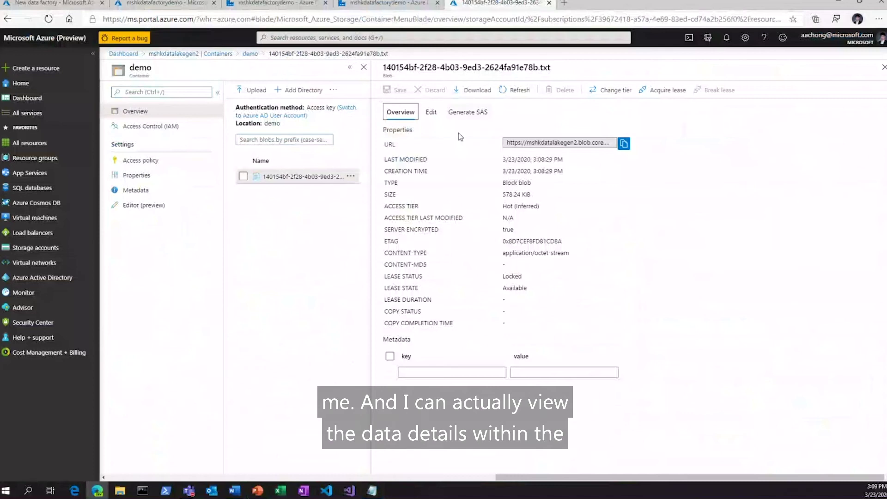
pyautogui.click(431, 112)
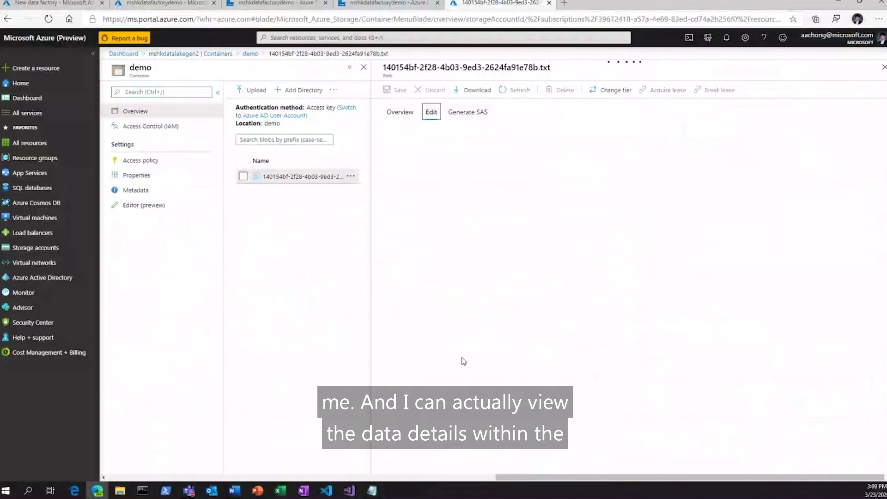
pyautogui.moveTo(462, 336); pyautogui.dragTo(415, 130)
pyautogui.click(597, 157)
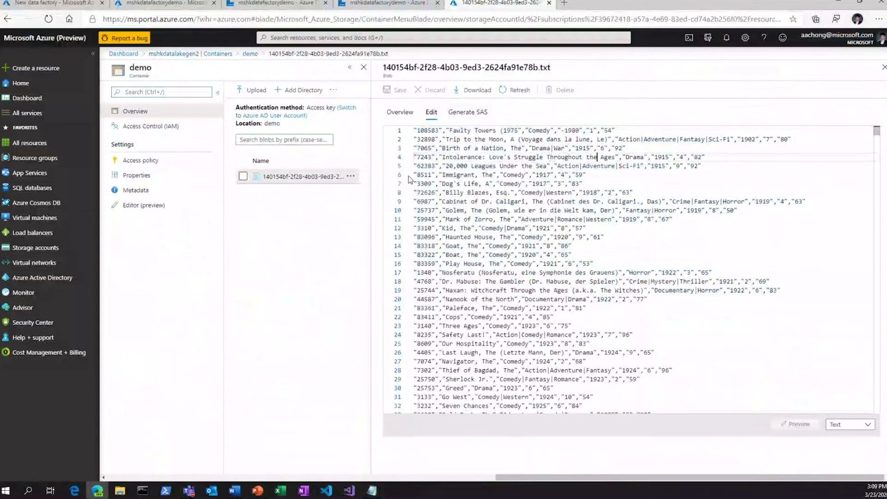
pyautogui.click(548, 3)
# Step: Return to Data Factory, open dataflow1 and add a second source to it
pyautogui.click(281, 3)
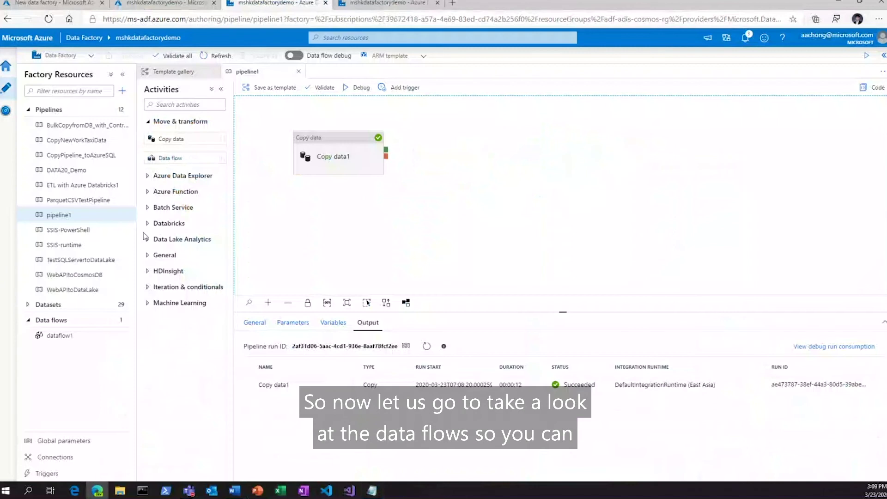
pyautogui.click(122, 92)
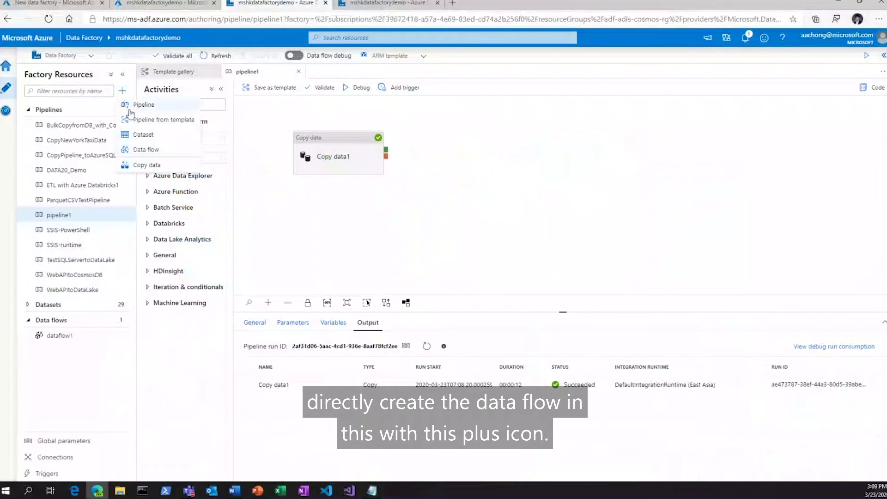
pyautogui.click(106, 369)
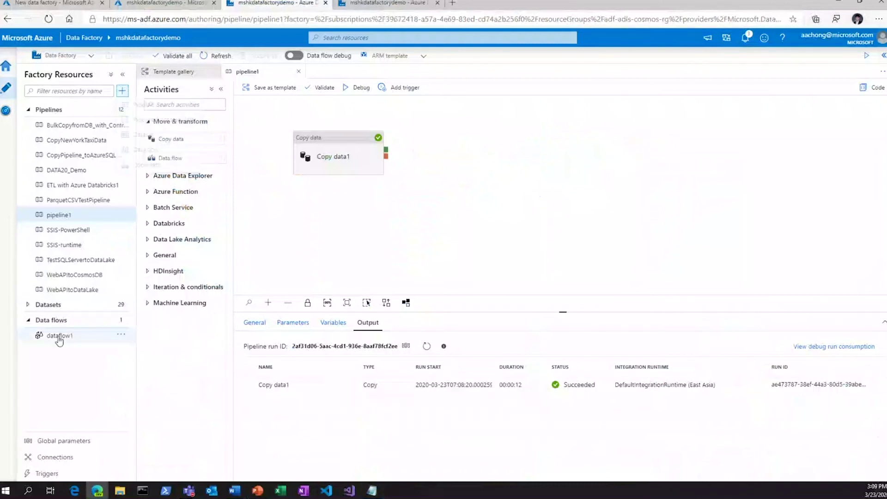
pyautogui.click(59, 336)
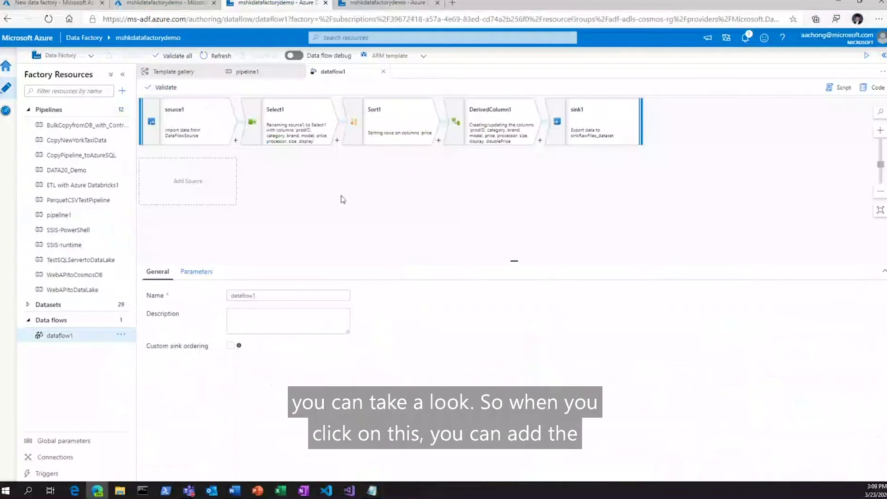
pyautogui.click(222, 192)
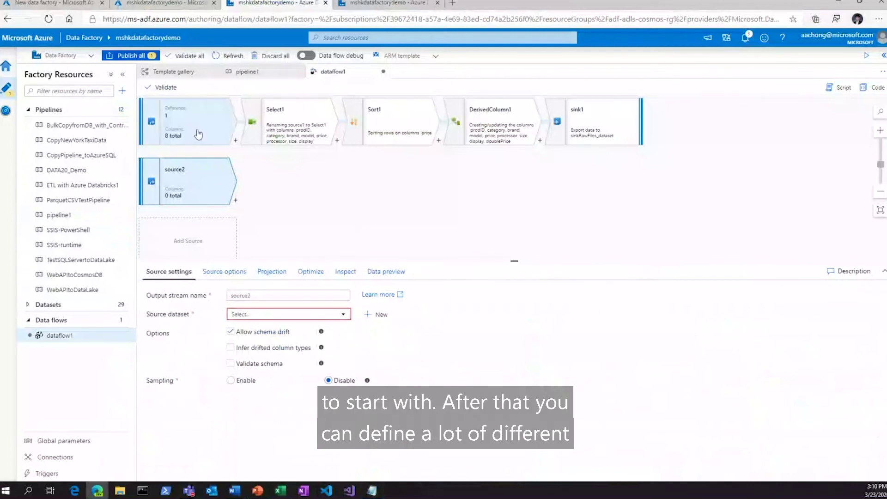
# Step: Browse the transformations that can be added after source1 in dataflow1, from multiple inputs to row modifiers, without adding one
pyautogui.click(263, 135)
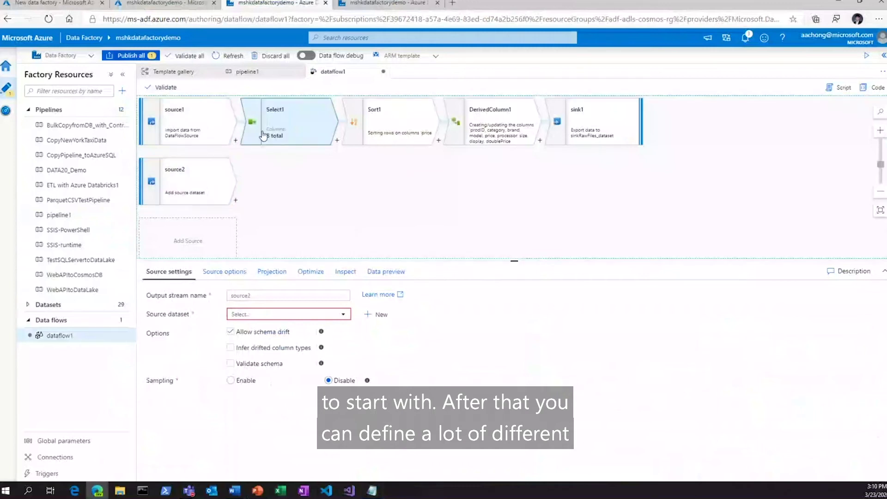
pyautogui.click(236, 140)
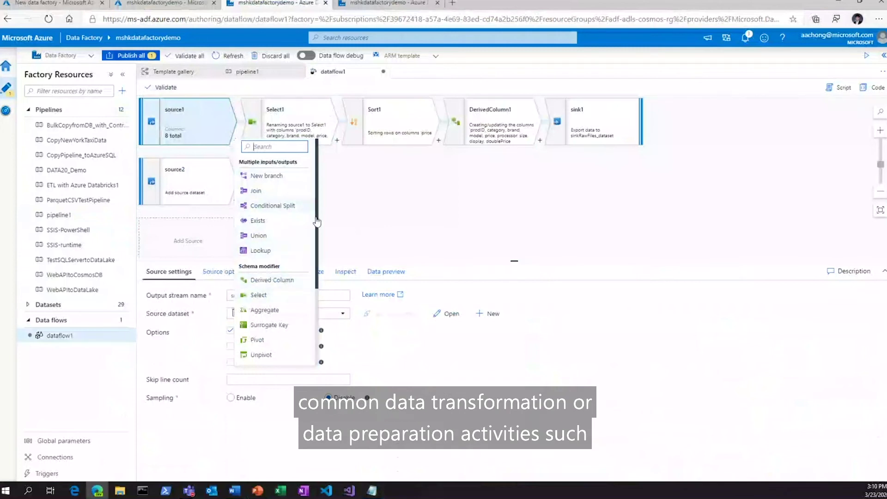
pyautogui.scroll(-5, 281, 241)
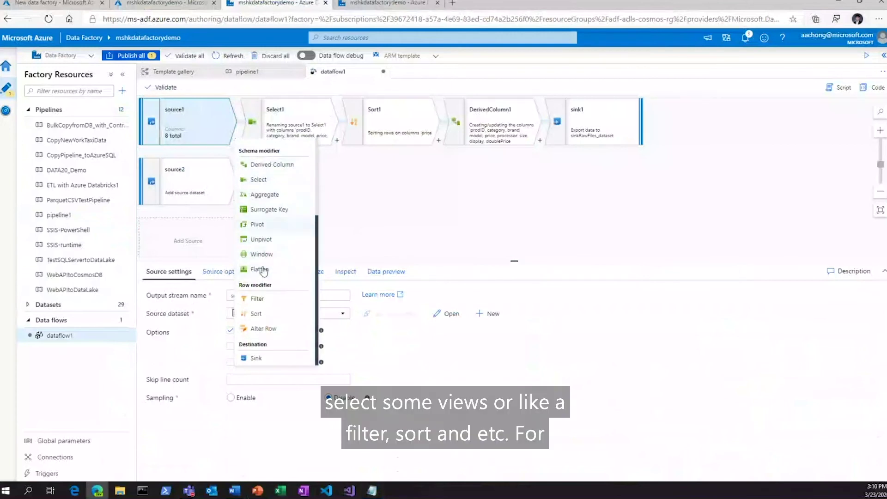
pyautogui.click(376, 195)
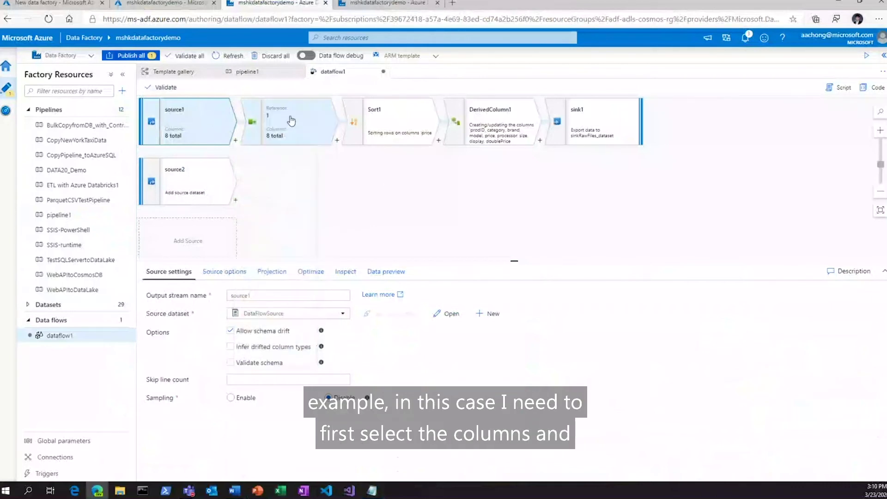
# Step: Review the settings of Select1, Sort1, DerivedColumn1 and sink1 in dataflow1, including the column mappings, sort condition and derived column expression
pyautogui.click(288, 133)
pyautogui.scroll(-1, 418, 393)
pyautogui.scroll(-1, 418, 393)
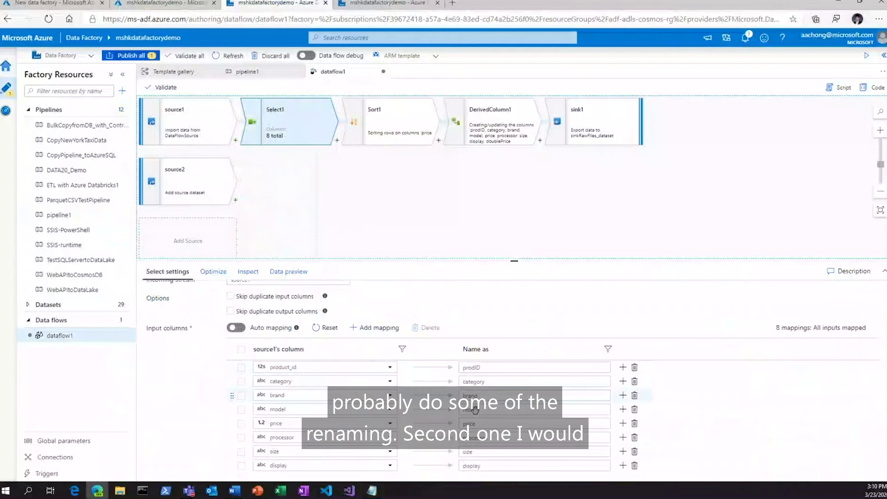
pyautogui.click(394, 132)
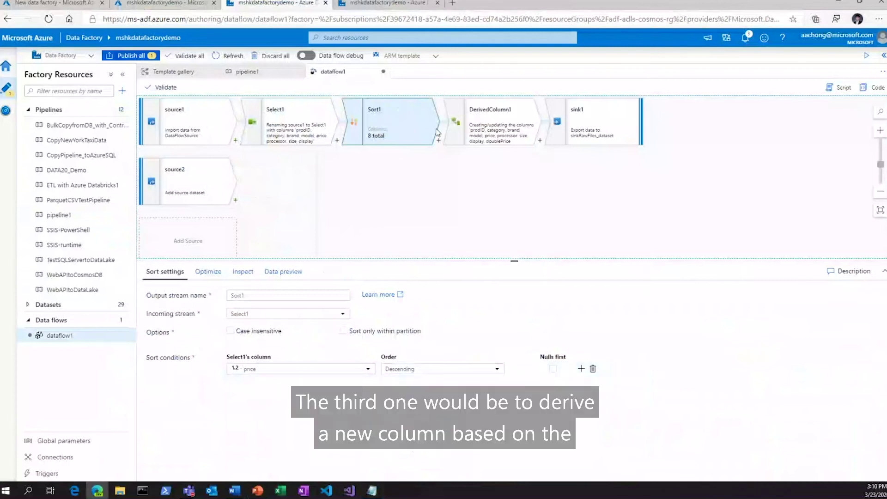
pyautogui.click(498, 124)
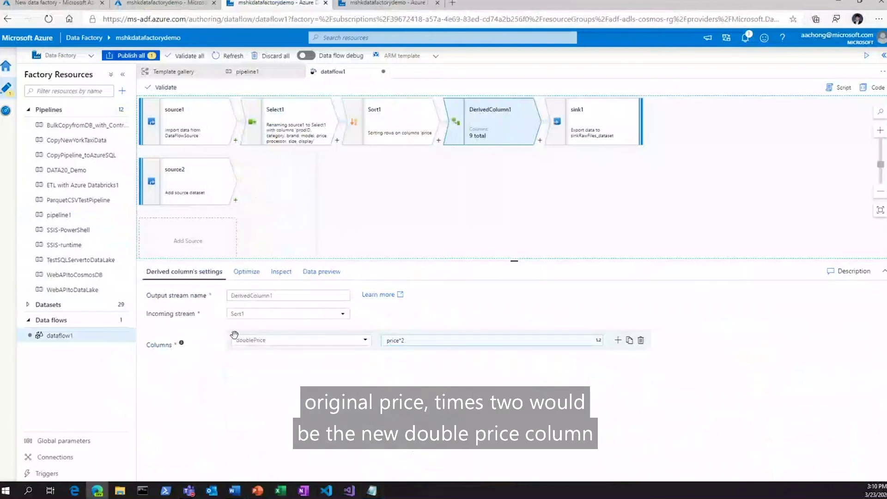
pyautogui.click(601, 120)
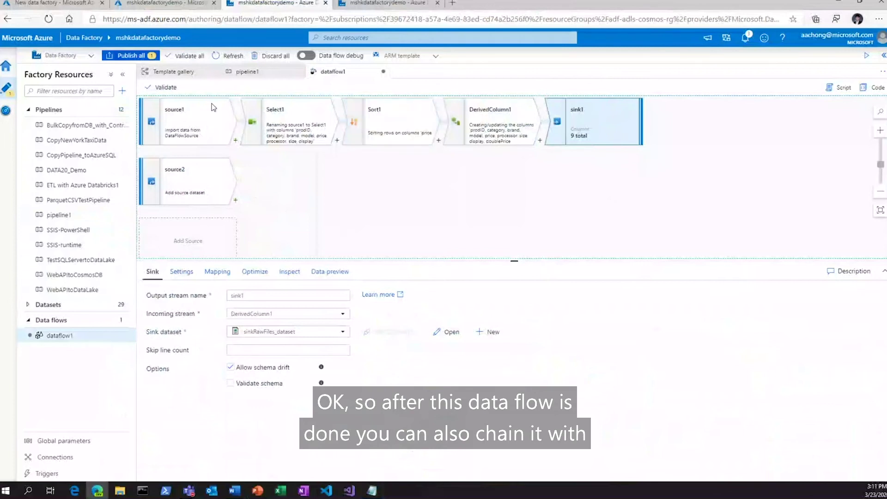
# Step: Open the ETL with Azure Databricks1 pipeline and inspect its ETL notebook's Databricks linked service and its ETL with Data Flow activity
pyautogui.click(77, 185)
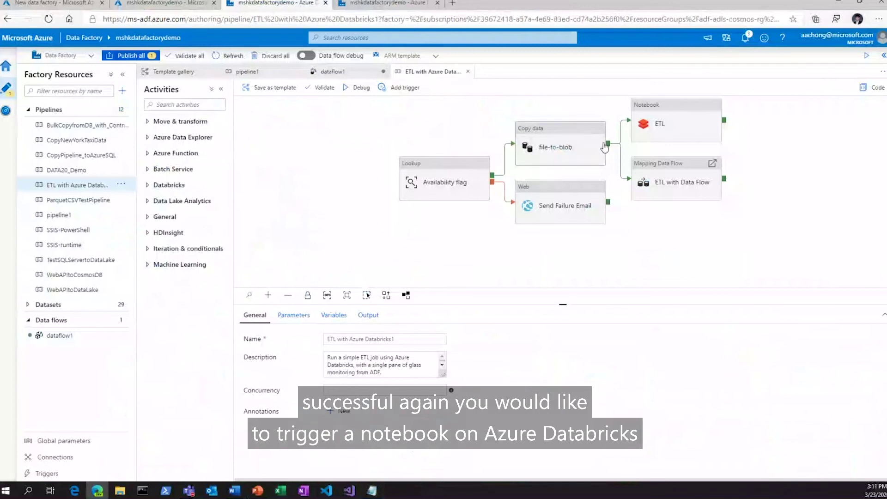
pyautogui.click(666, 121)
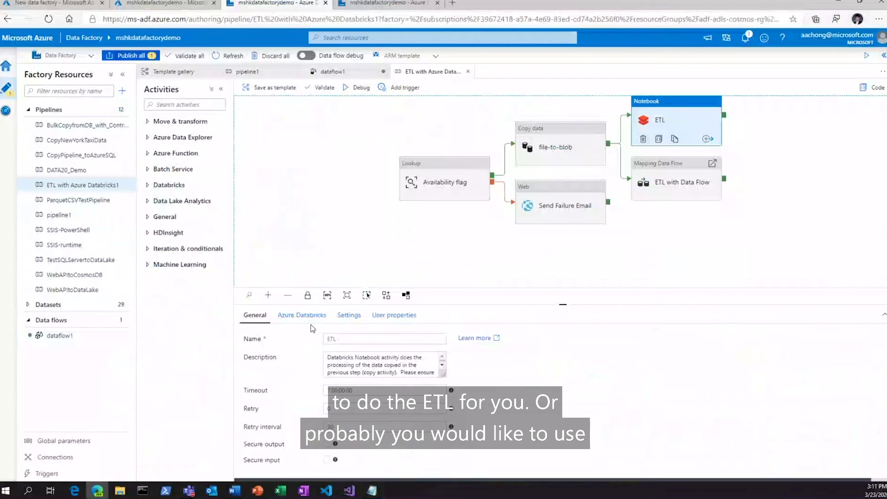
pyautogui.click(304, 316)
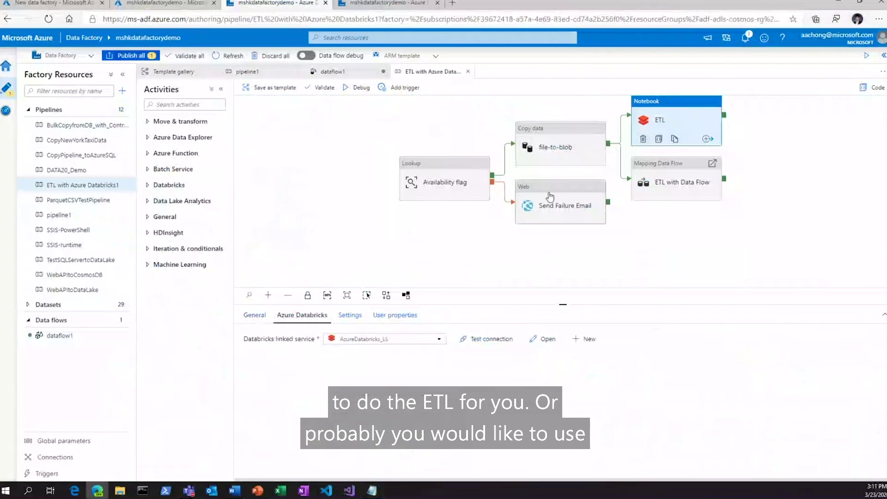
pyautogui.click(658, 179)
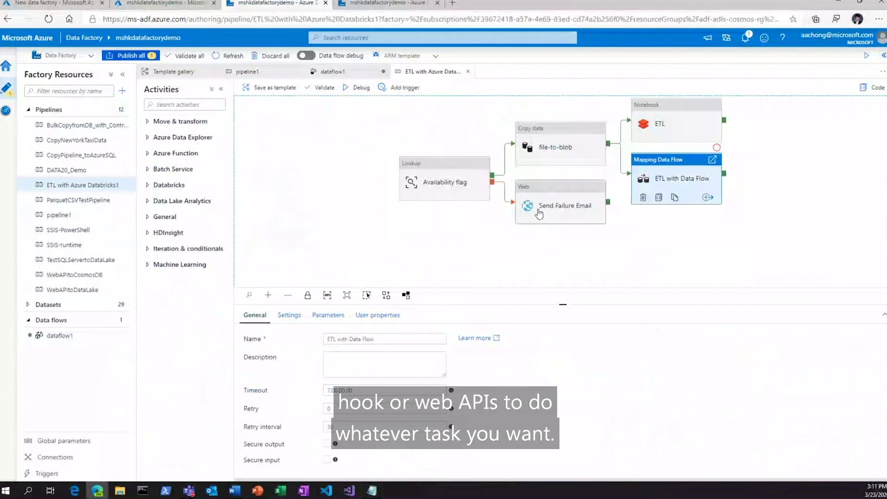
# Step: Open the monitoring dashboards, look through the preset time ranges of the time filter, and close it without changing the range
pyautogui.click(5, 113)
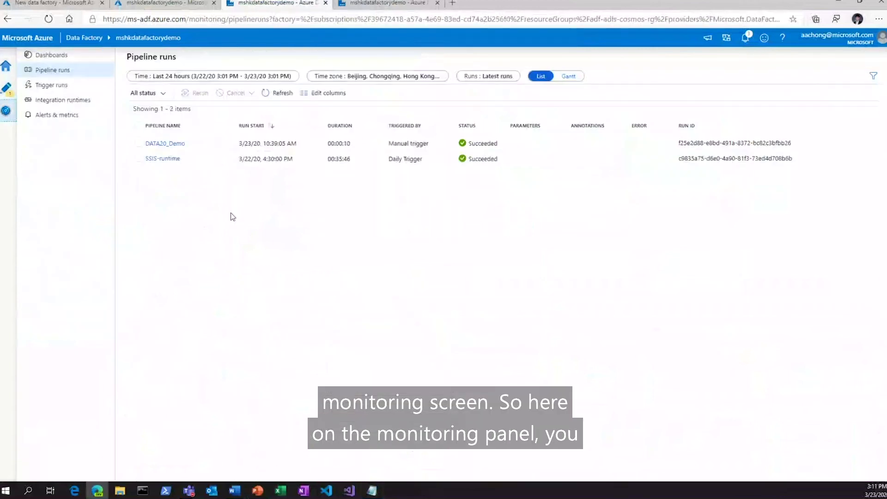
pyautogui.click(62, 57)
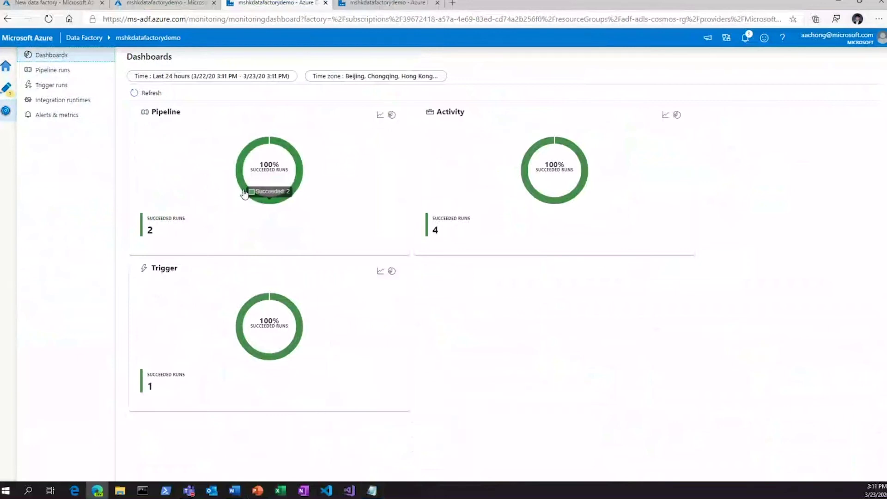
pyautogui.click(211, 76)
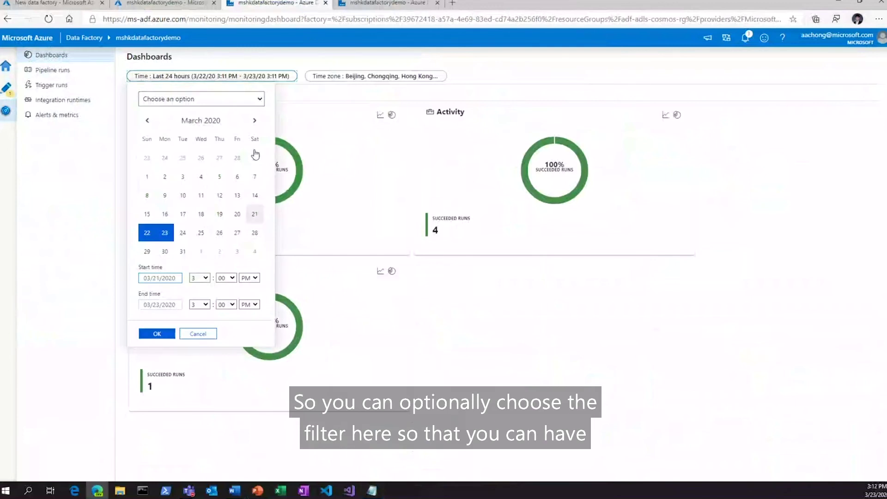
pyautogui.click(203, 99)
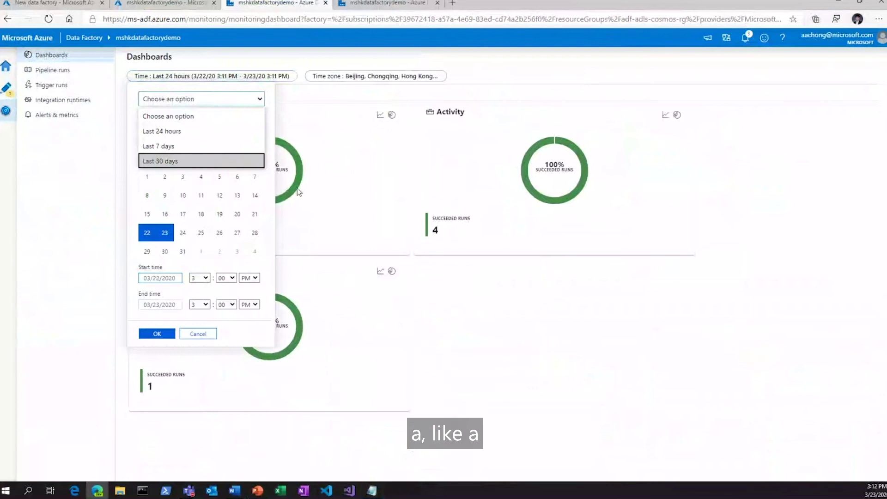
pyautogui.click(291, 99)
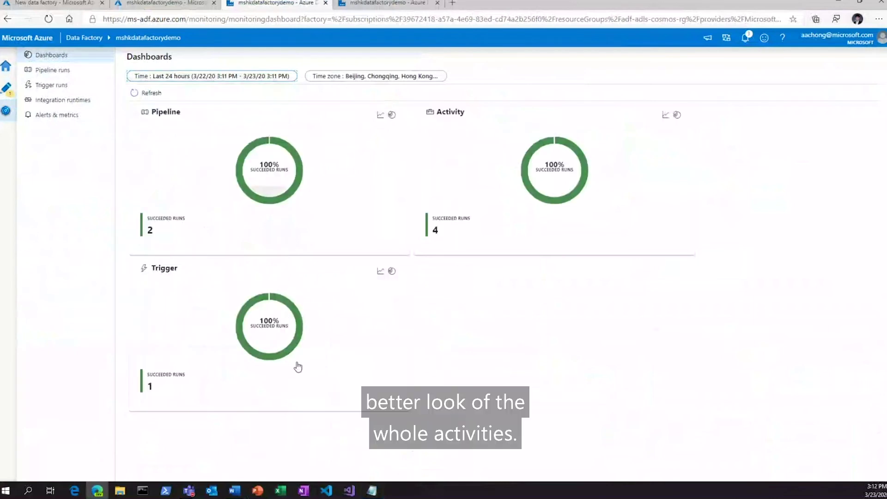
# Step: Open the DATA20_Demo pipeline run from the monitored runs, view the Copy data1 run details and close them
pyautogui.click(57, 74)
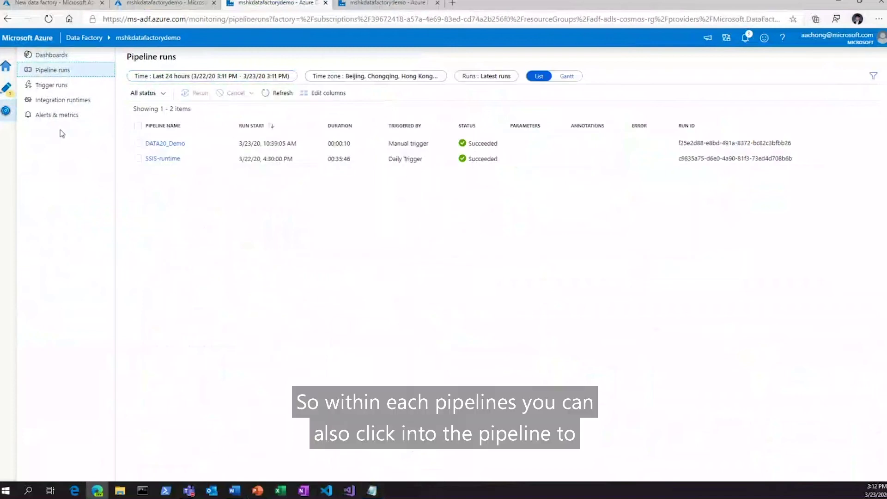
pyautogui.click(175, 145)
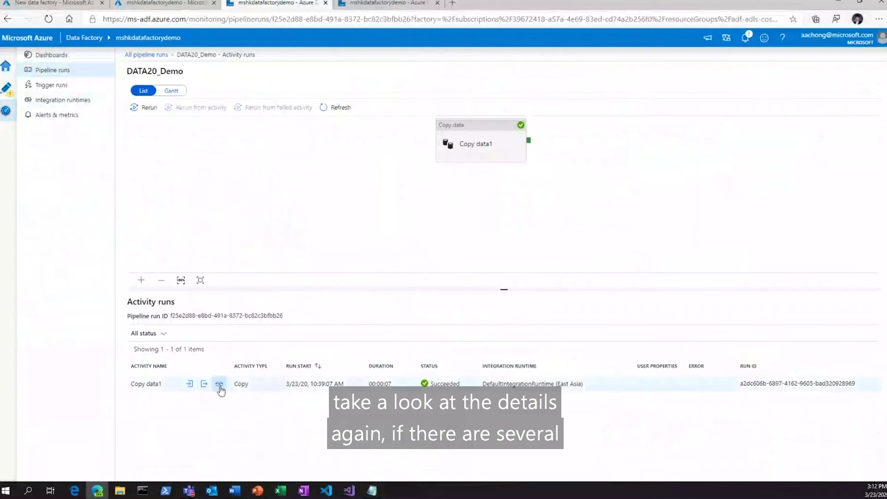
pyautogui.click(219, 385)
pyautogui.click(553, 90)
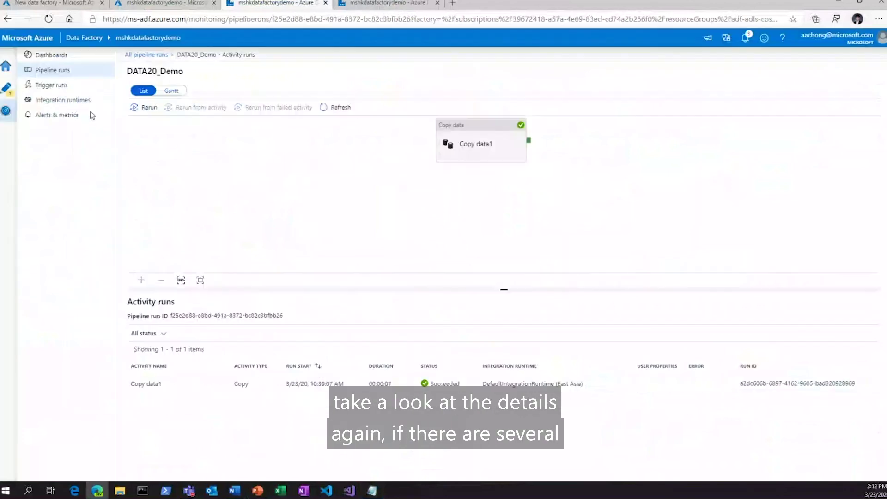
# Step: Review the activity runs of the SSIS-runtime pipeline run and view the status of the integration runtimes
pyautogui.click(57, 71)
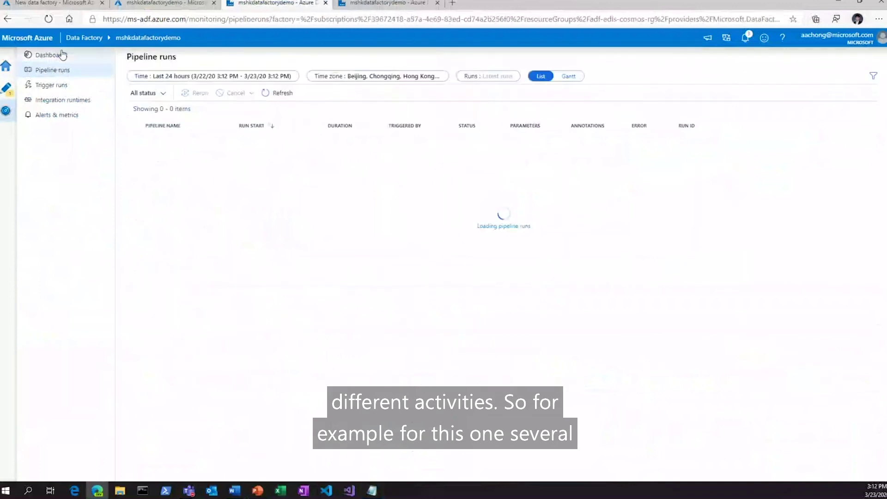
pyautogui.click(161, 158)
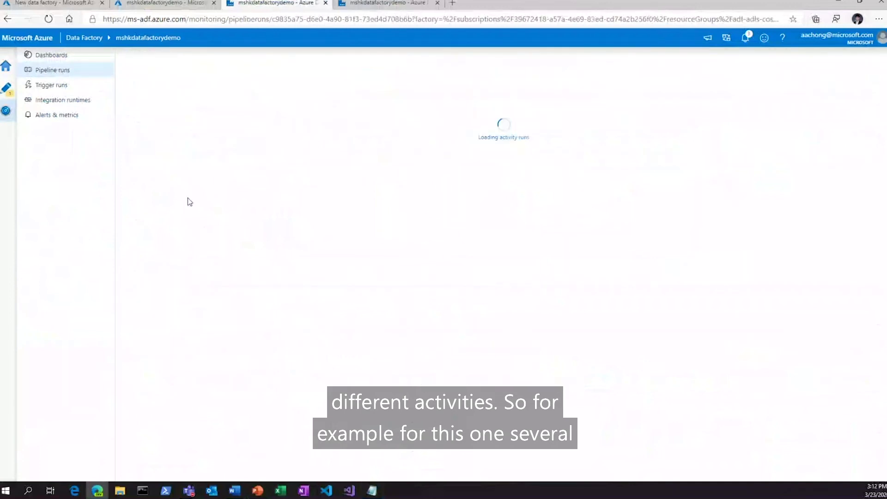
pyautogui.moveTo(220, 389)
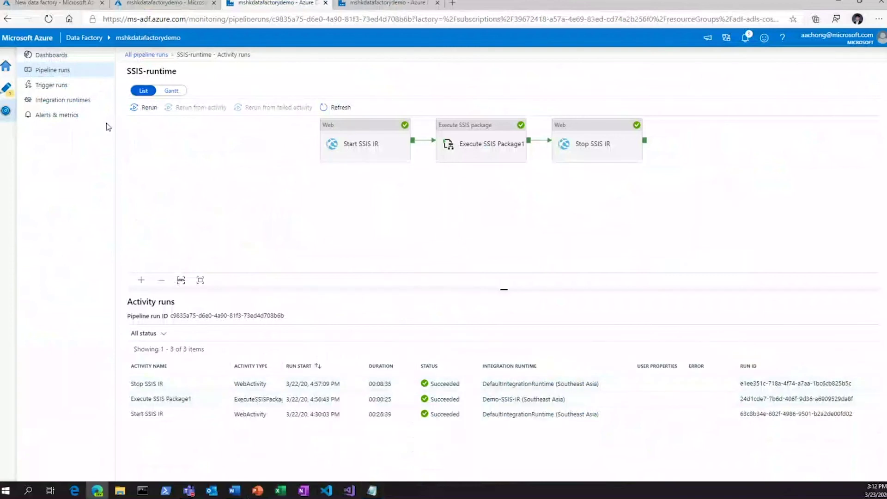
pyautogui.click(64, 100)
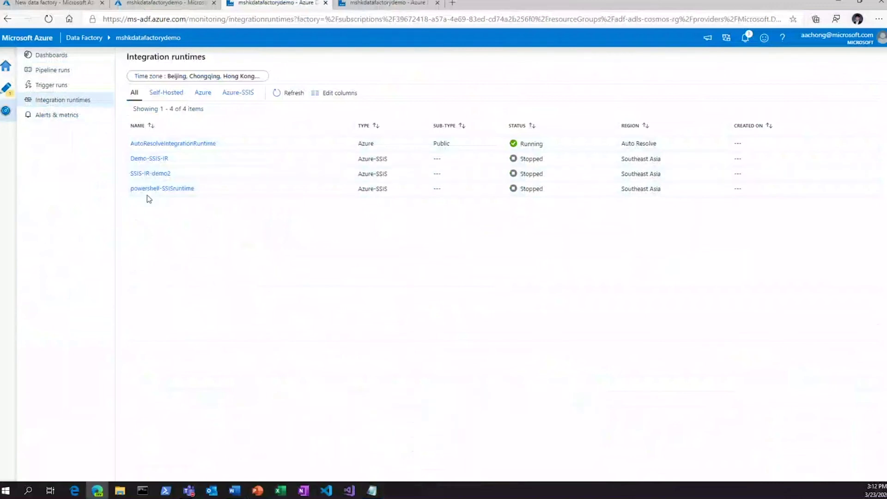
# Step: Start a new alert rule, review its severity setting and the metrics available as target criteria, and cancel the rule
pyautogui.click(54, 116)
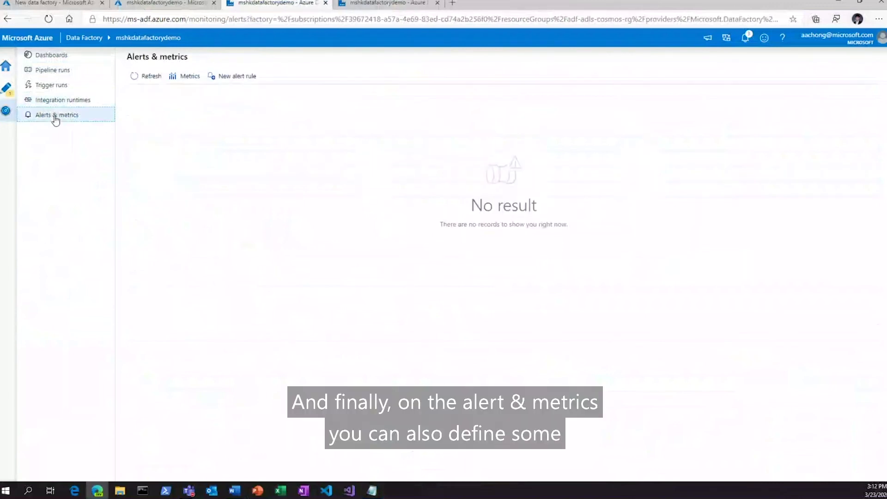
pyautogui.click(236, 77)
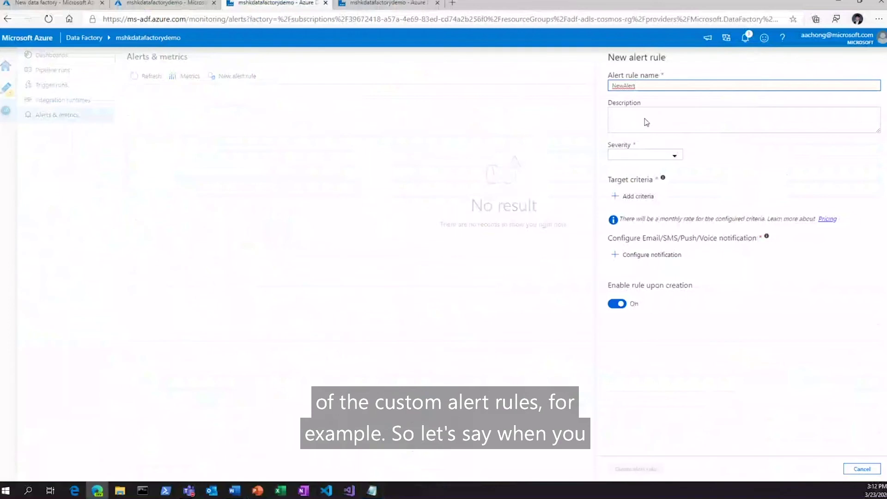
pyautogui.click(659, 155)
pyautogui.click(702, 160)
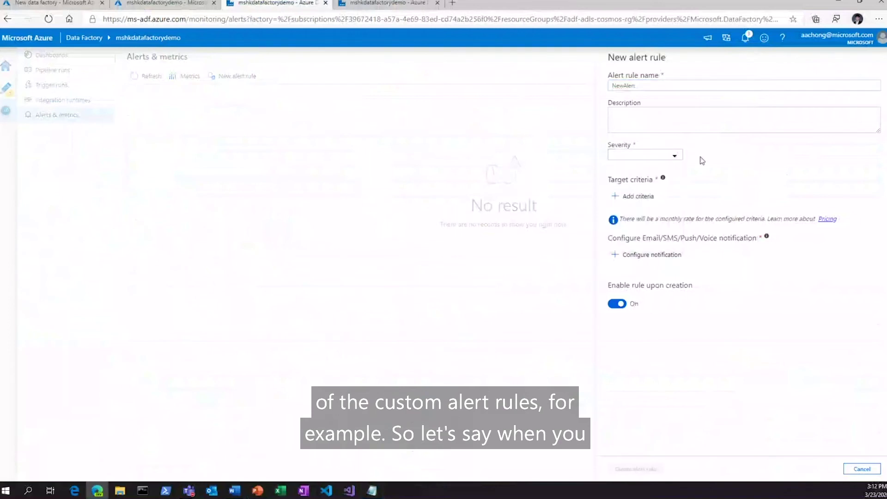
pyautogui.click(642, 196)
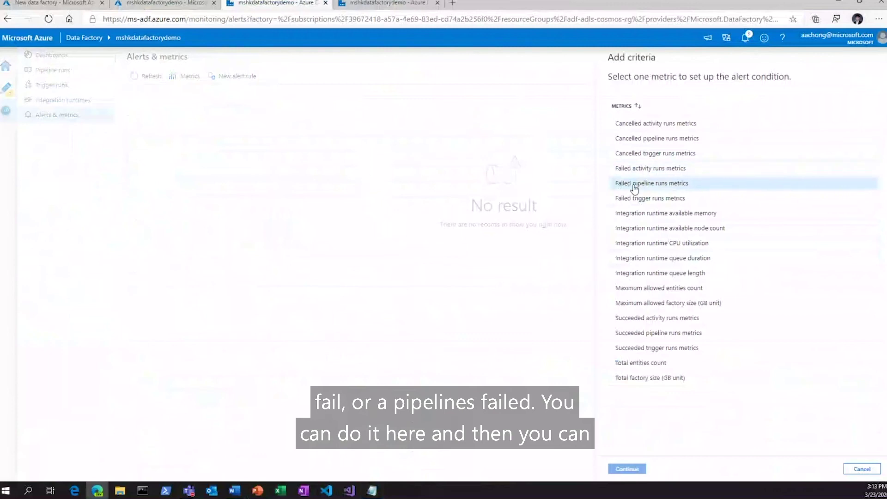
pyautogui.click(860, 469)
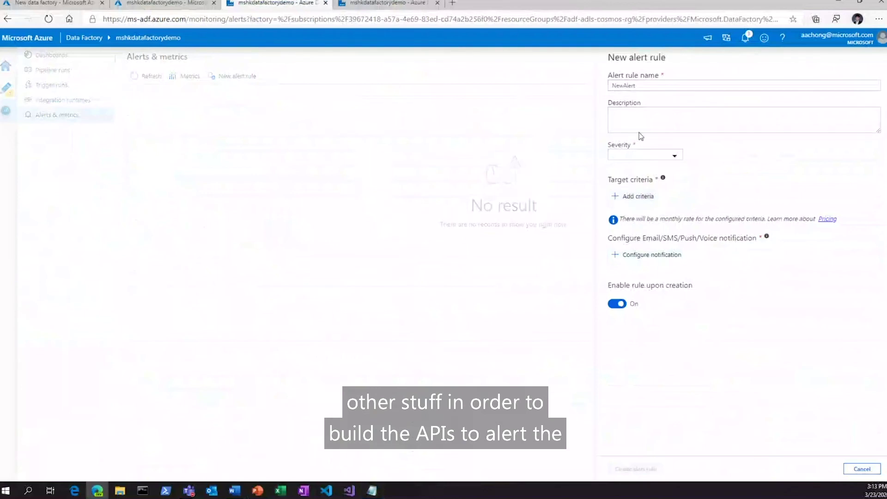
pyautogui.click(862, 469)
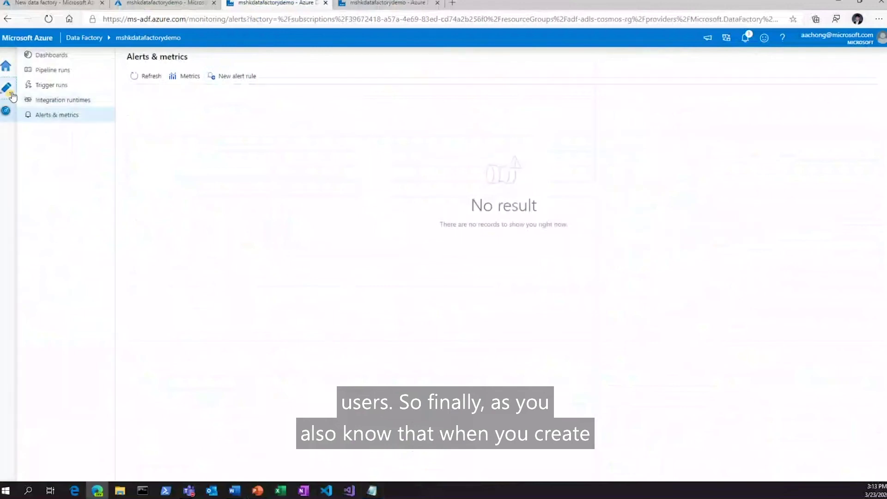
# Step: Return to pipeline authoring and start setting up a code repository for the data factory, discarding the unpublished changes
pyautogui.click(10, 92)
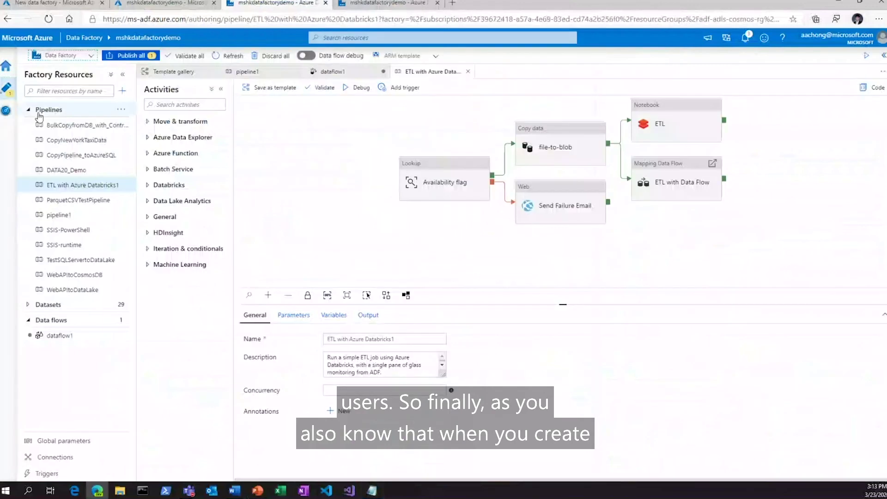
pyautogui.click(88, 55)
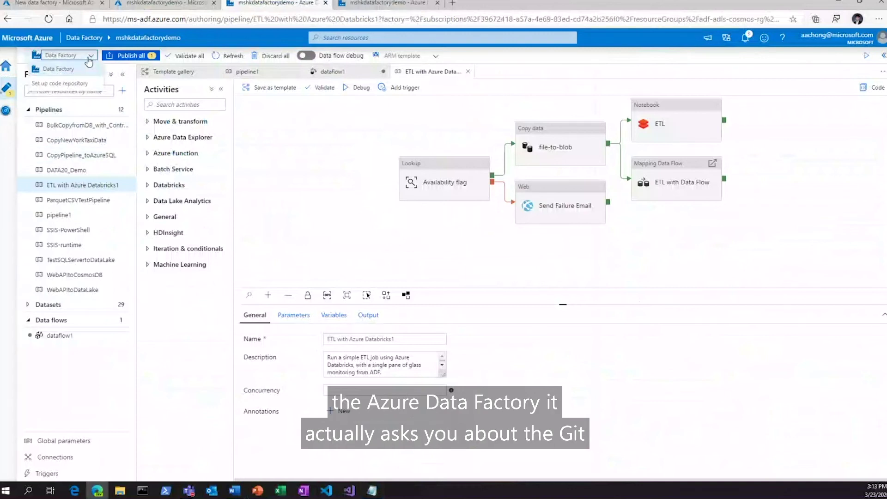
pyautogui.click(79, 83)
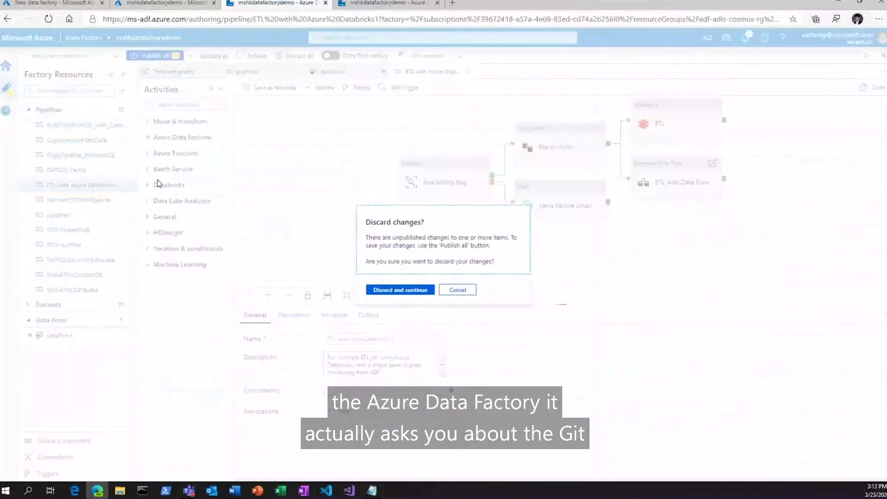
pyautogui.click(409, 290)
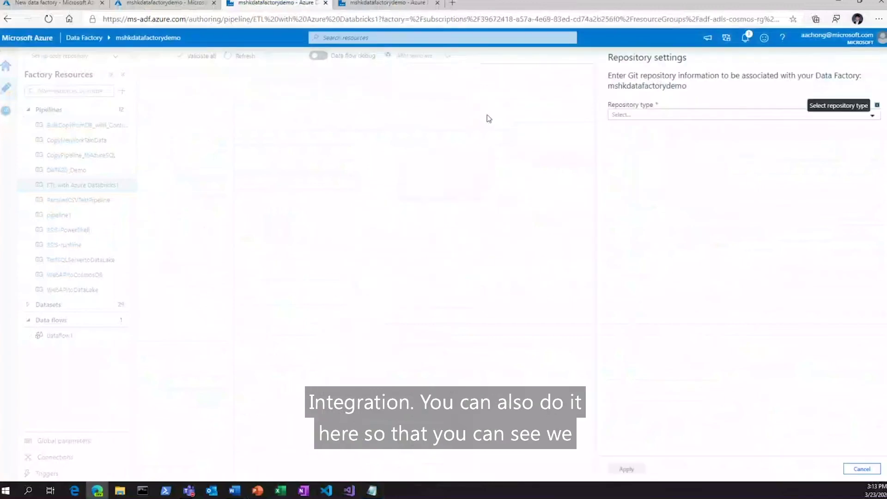
# Step: Review the repository types available for Git integration and cancel the repository settings without choosing one
pyautogui.click(718, 119)
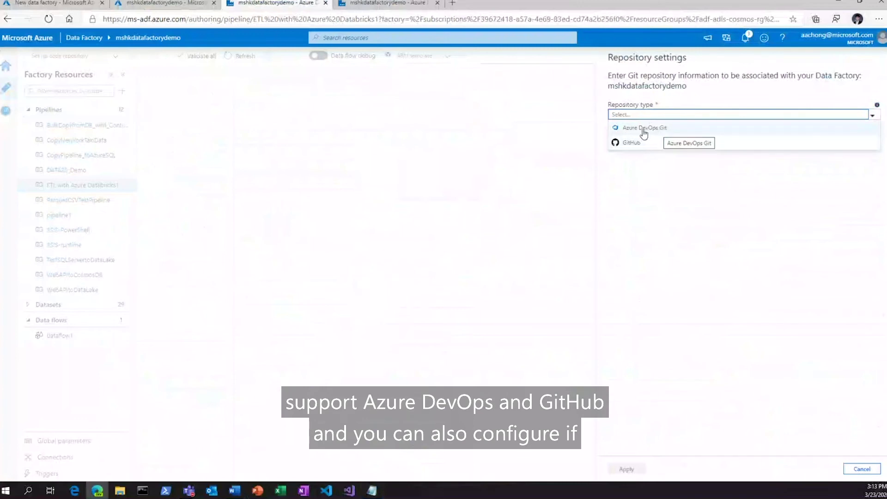
pyautogui.click(746, 264)
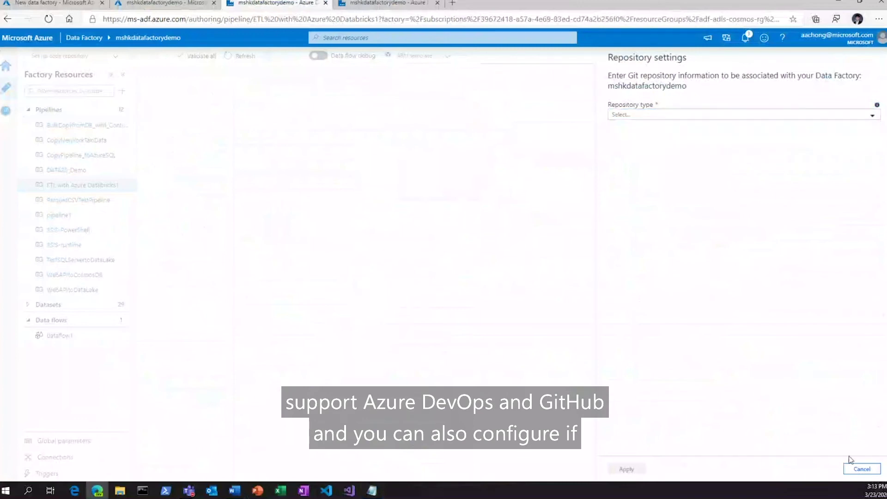
pyautogui.press('Escape')
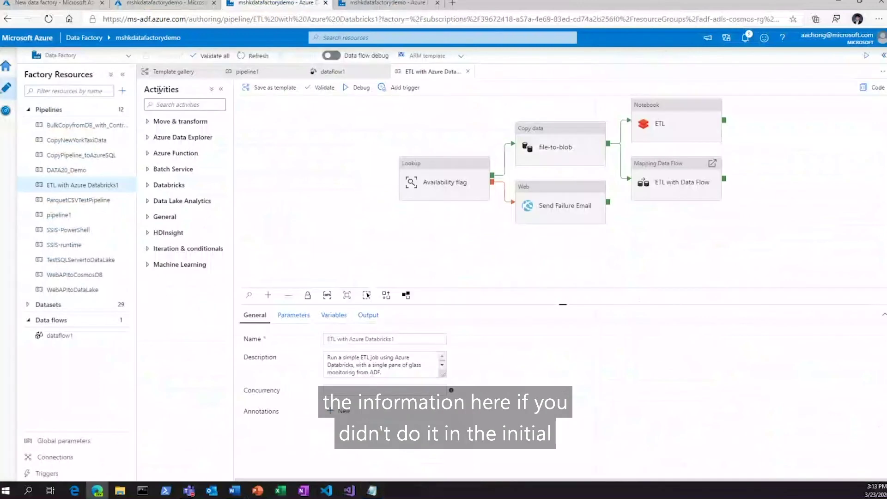
pyautogui.click(88, 55)
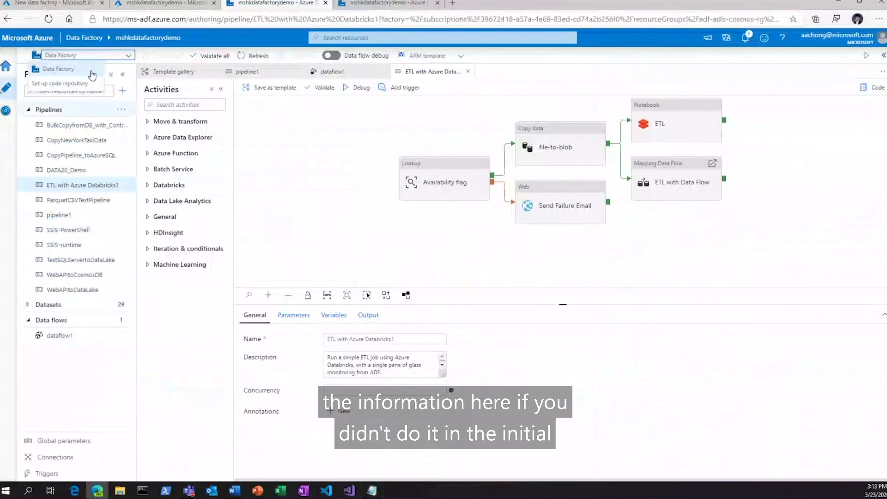
pyautogui.click(128, 56)
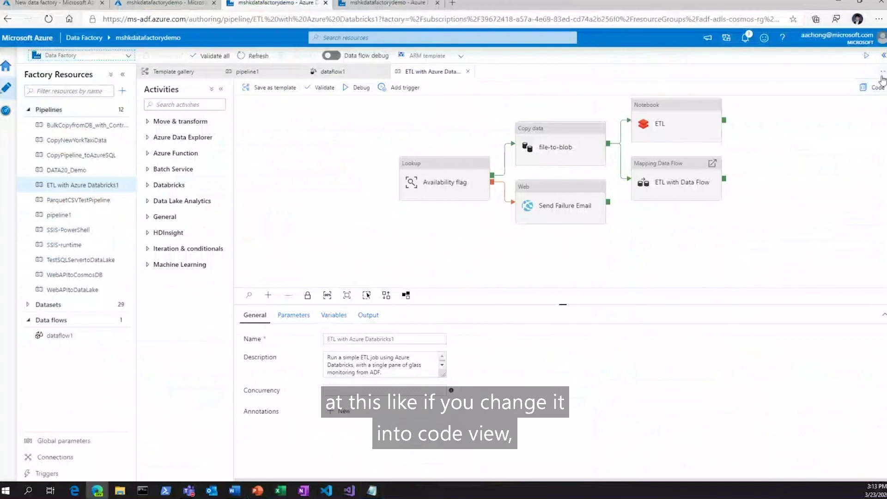
# Step: Examine the JSON code of the ETL with Azure Databricks1 pipeline and close it without saving
pyautogui.click(871, 93)
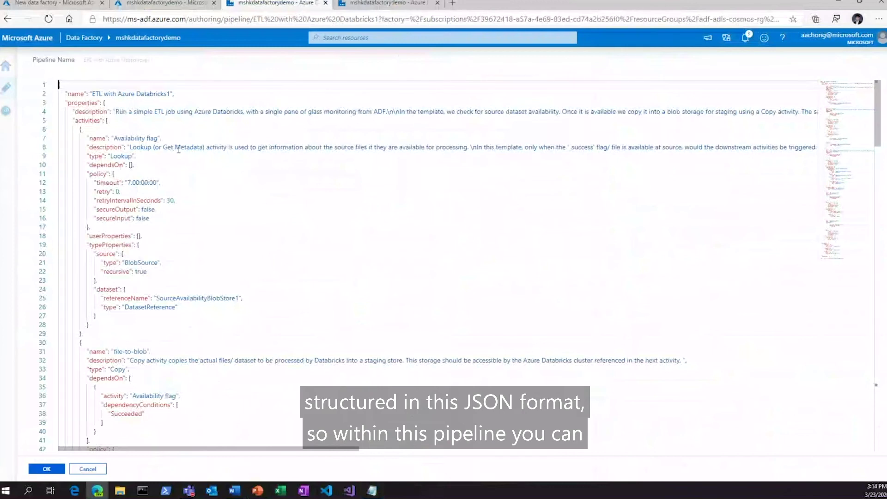
pyautogui.scroll(-10, 229, 147)
pyautogui.scroll(-15, 230, 153)
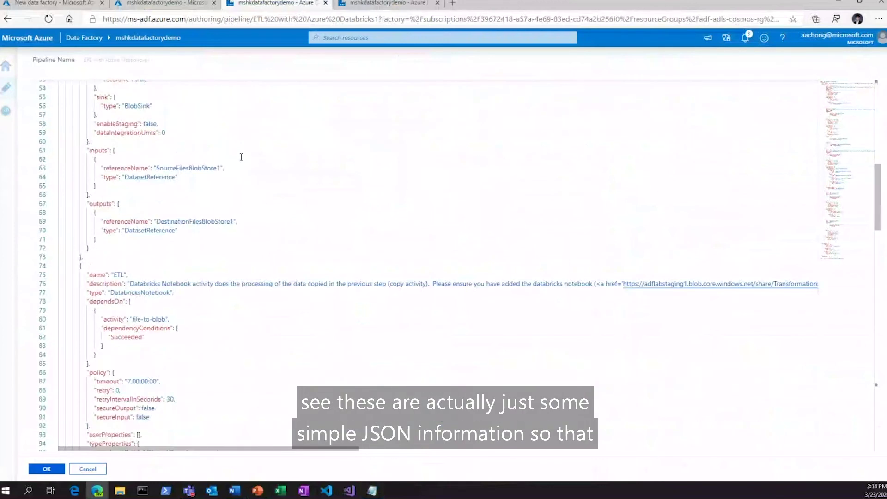
pyautogui.scroll(19, 243, 158)
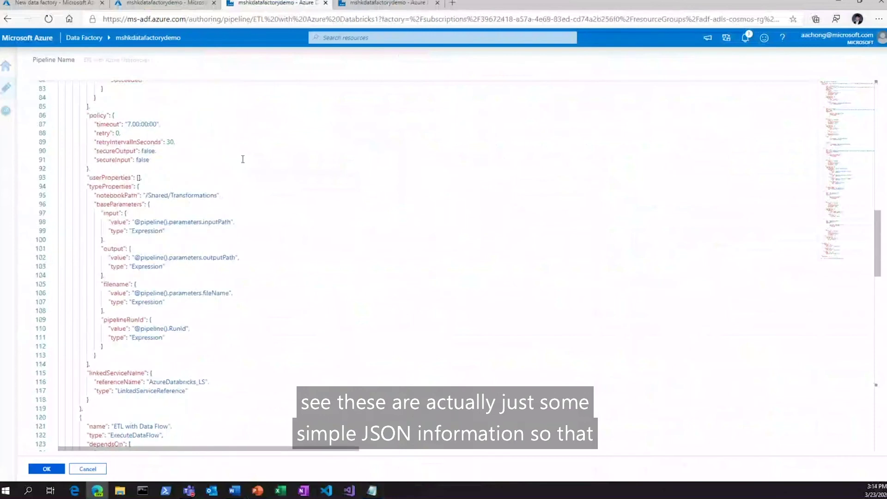
pyautogui.scroll(-4, 217, 199)
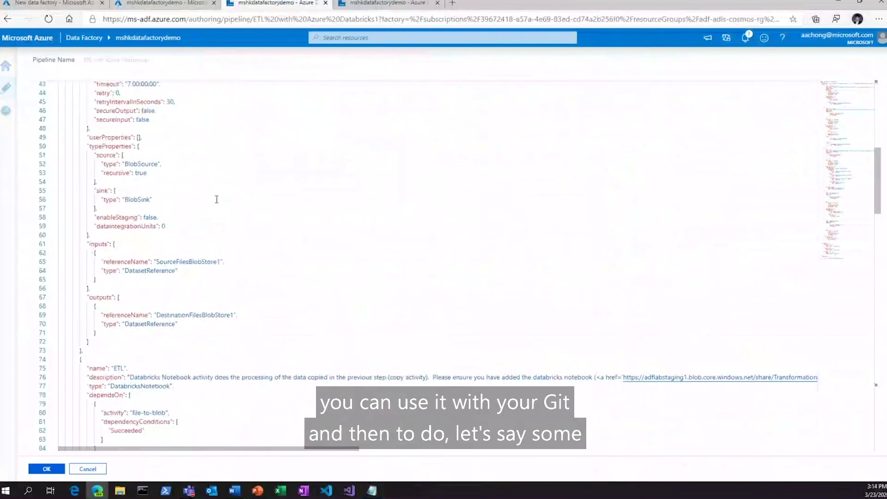
pyautogui.scroll(-4, 217, 199)
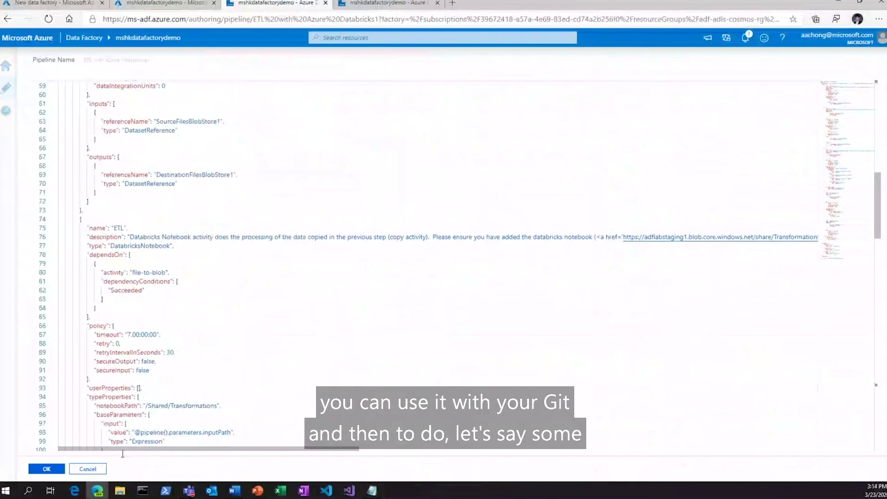
pyautogui.click(88, 469)
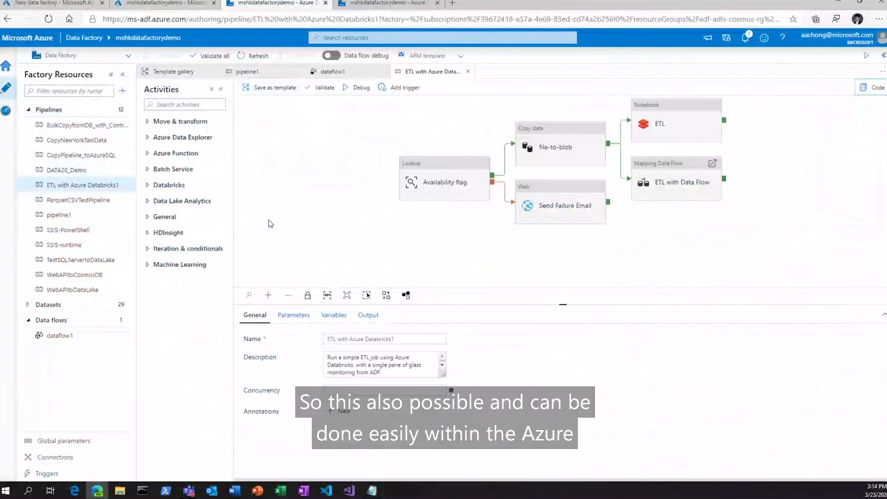
# Step: View the recent data factory notifications and close them
pyautogui.click(749, 40)
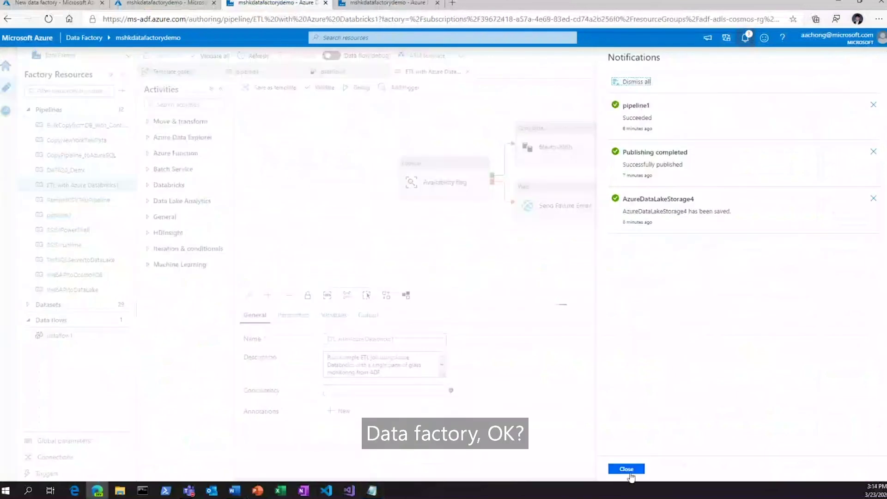
pyautogui.click(627, 468)
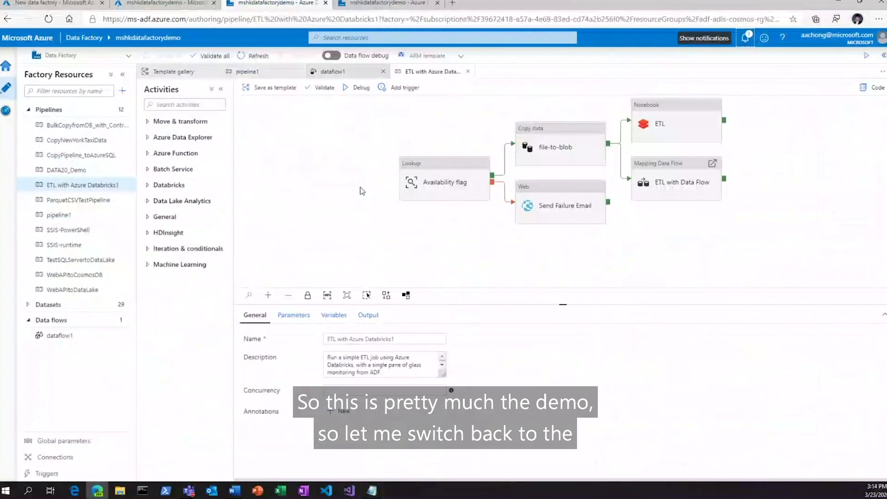